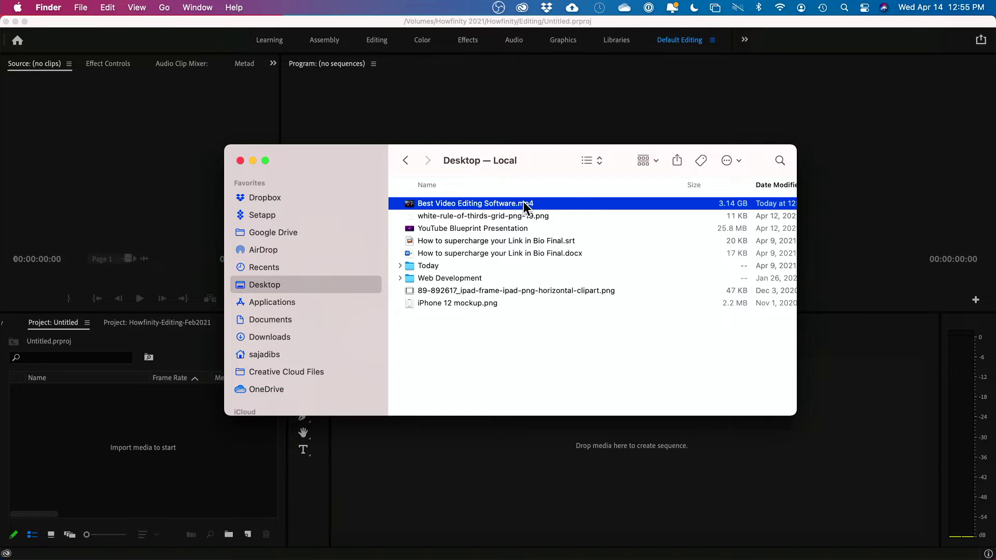
scroll(526, 204, right, 3)
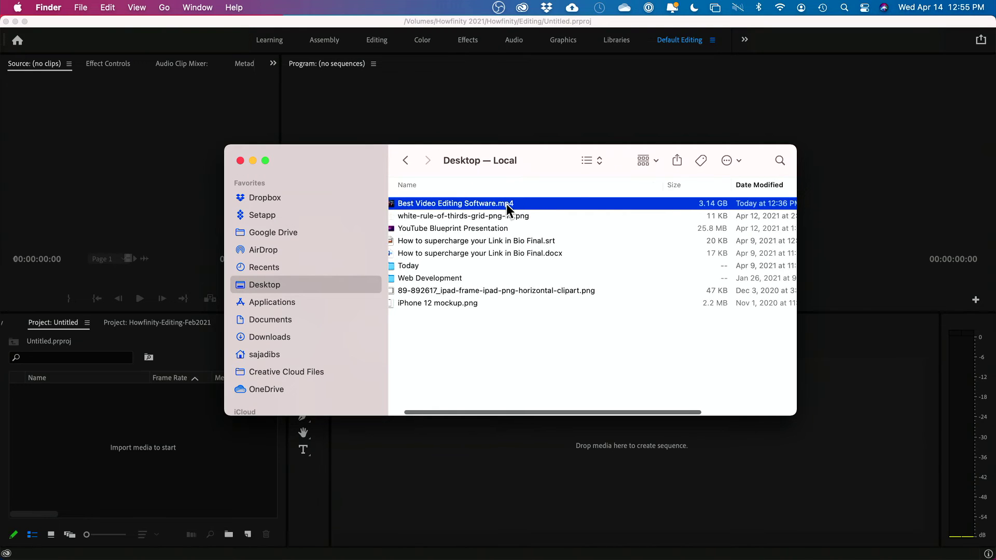
scroll(506, 204, right, 5)
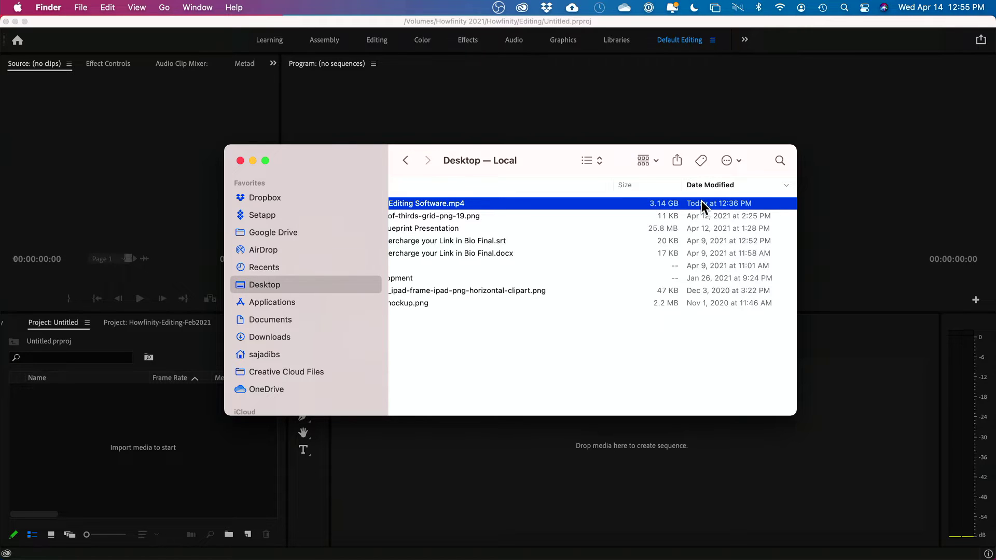
right_click(592, 203)
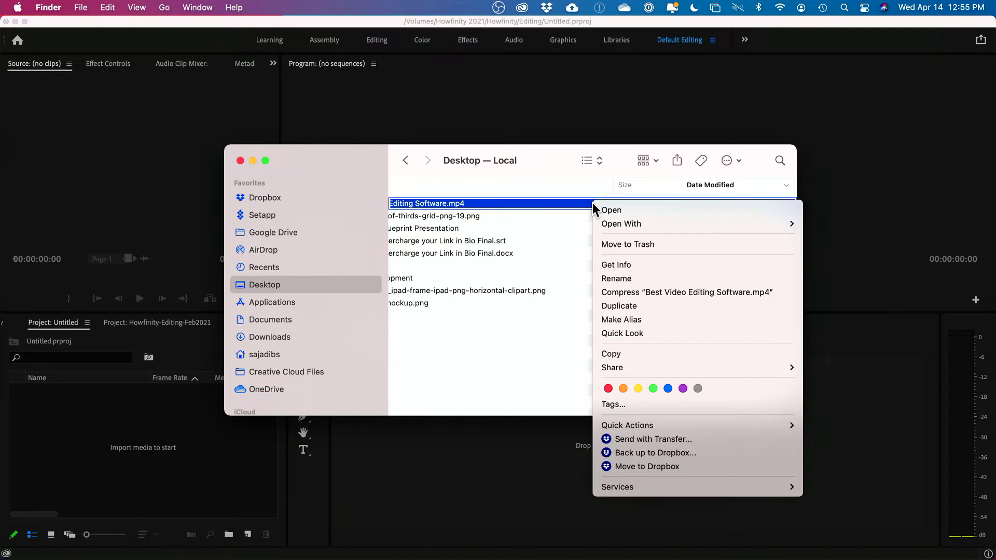
click(627, 264)
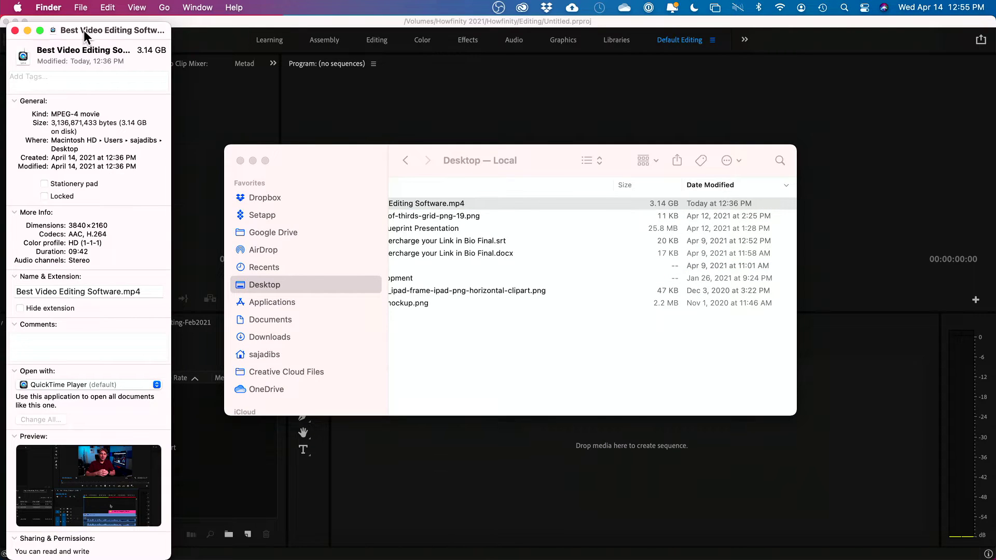
drag(92, 49, 524, 52)
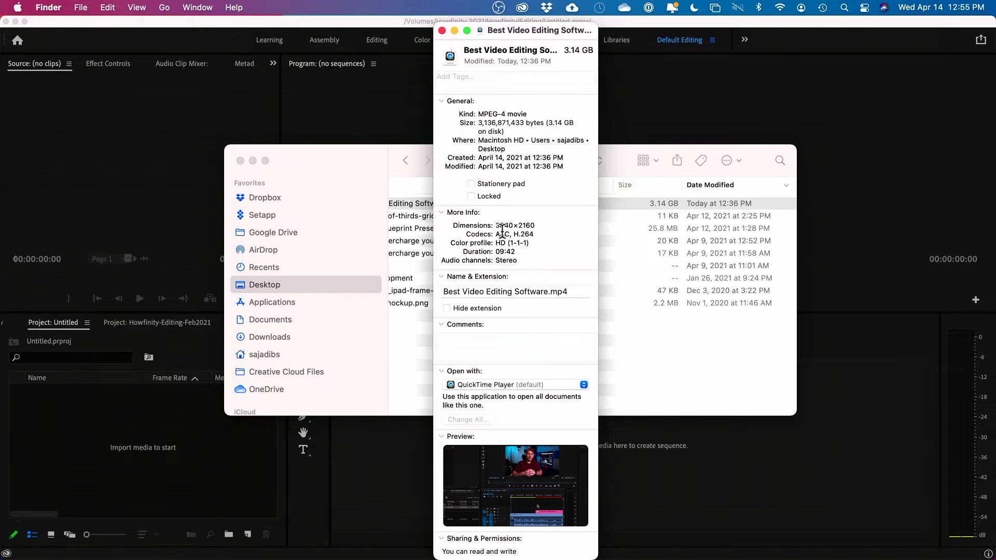
drag(496, 225, 548, 226)
drag(495, 252, 539, 253)
click(442, 30)
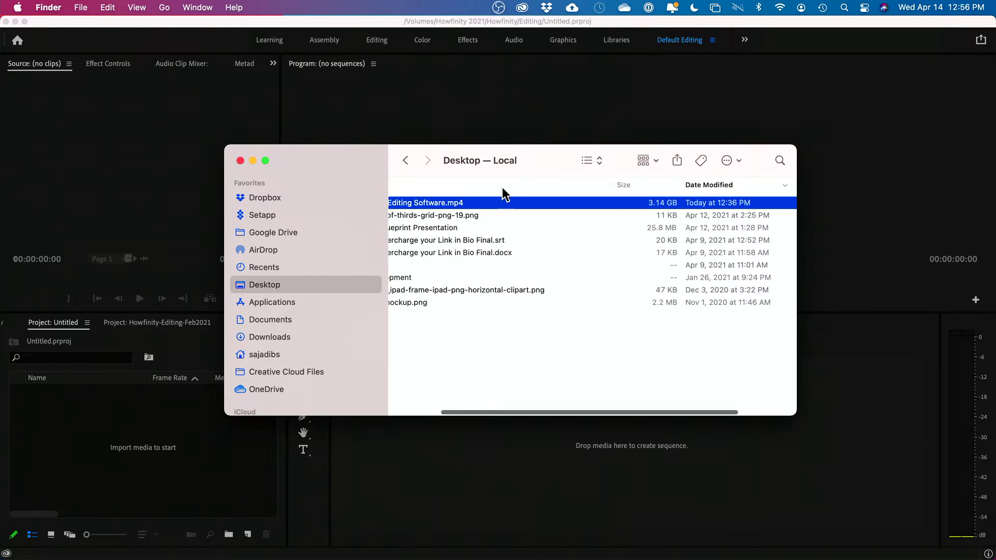
- Switch to Chrome and look over Adobe's Premiere Pro product page at adobe.com
key(super+Tab)
key(super+Tab)
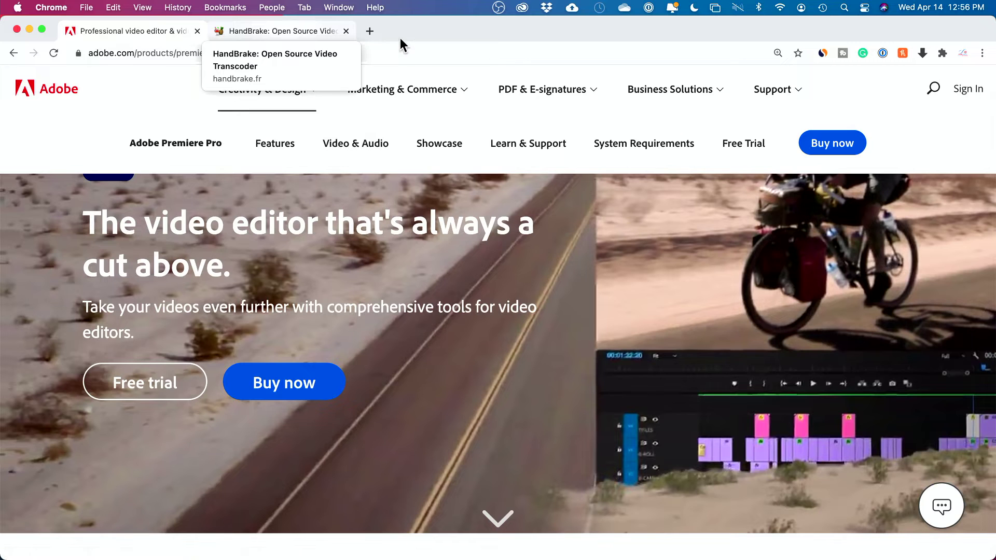
scroll(156, 171, up, 1)
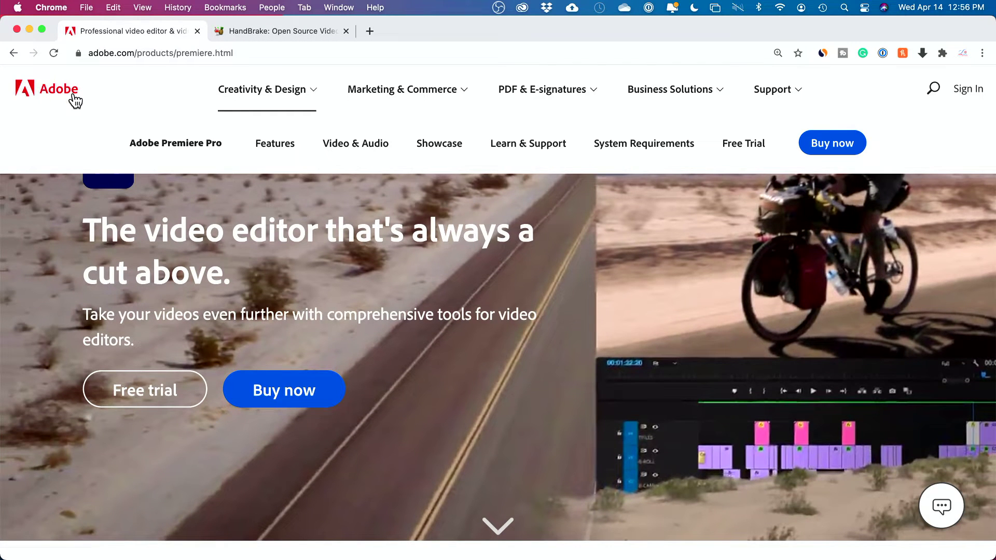
scroll(36, 287, down, 2)
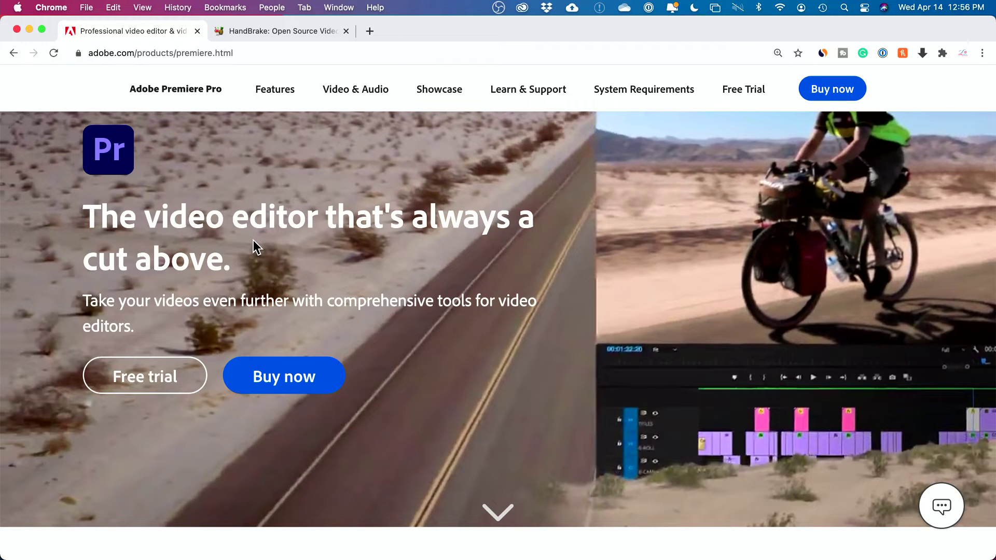
key(super+Tab)
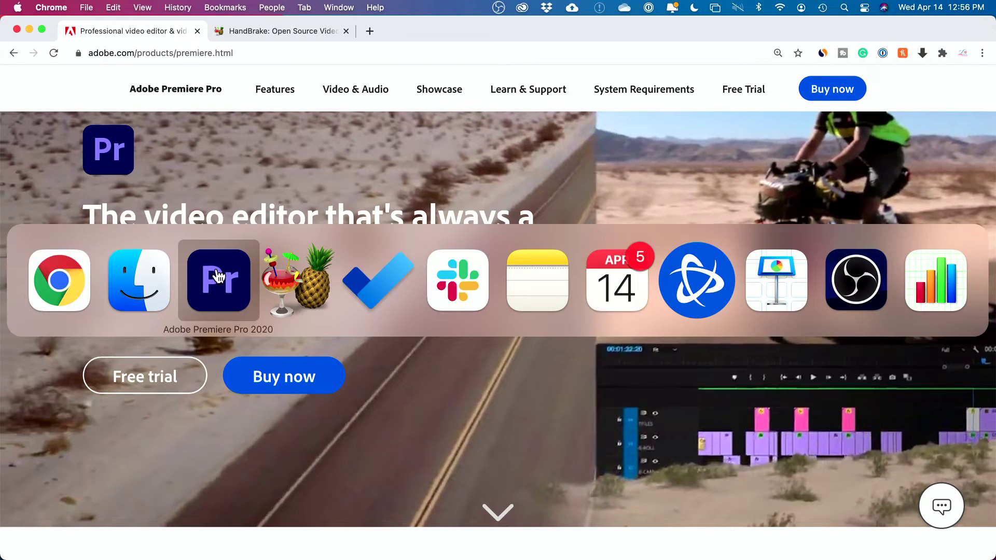
- Drag Best Video Editing Software.mp4 from the Desktop Finder window into Premiere's Project panel
click(217, 277)
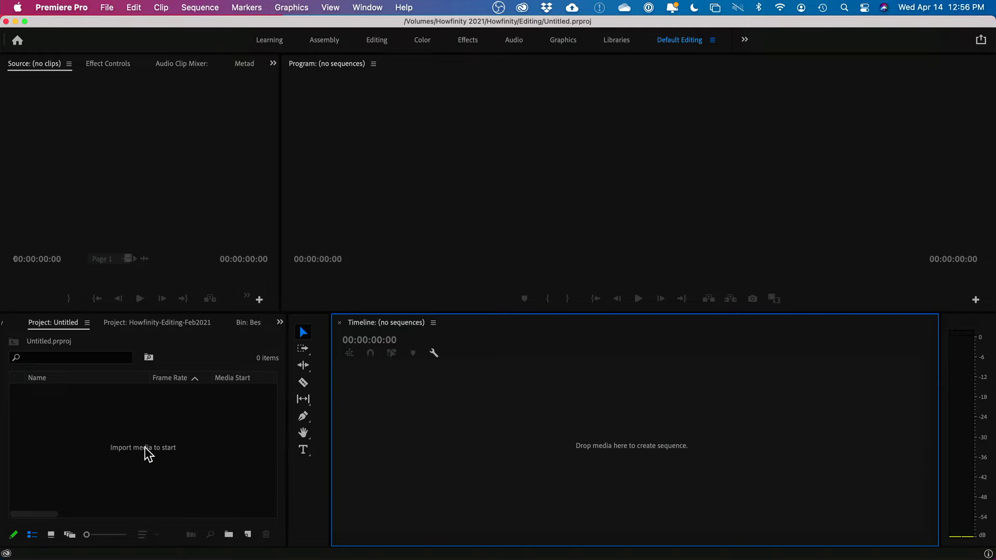
key(super+Tab)
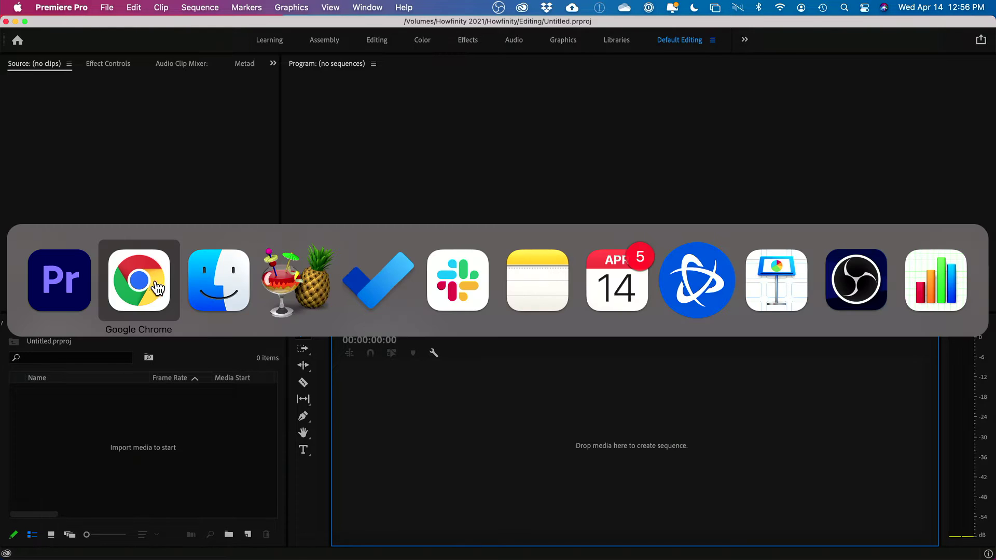
click(218, 285)
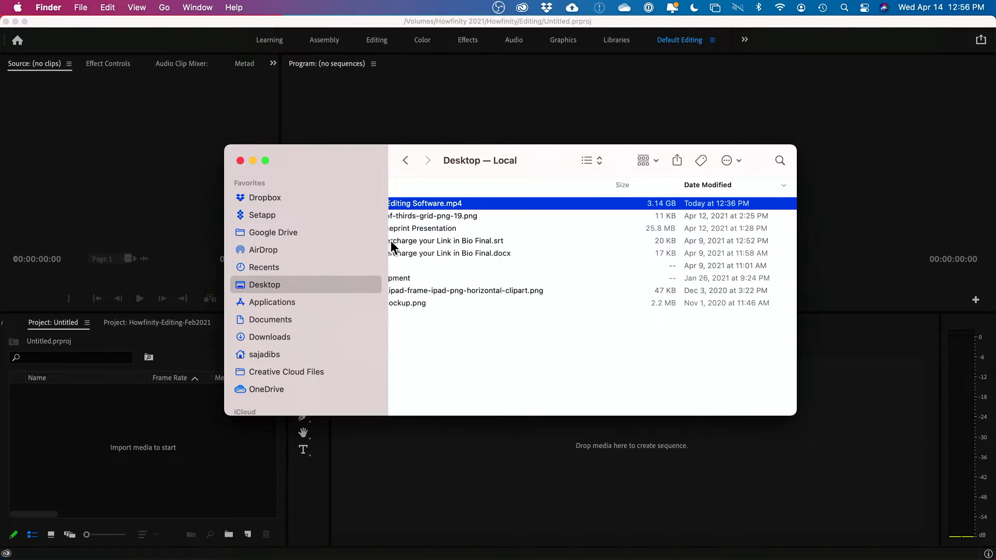
scroll(467, 244, left, 3)
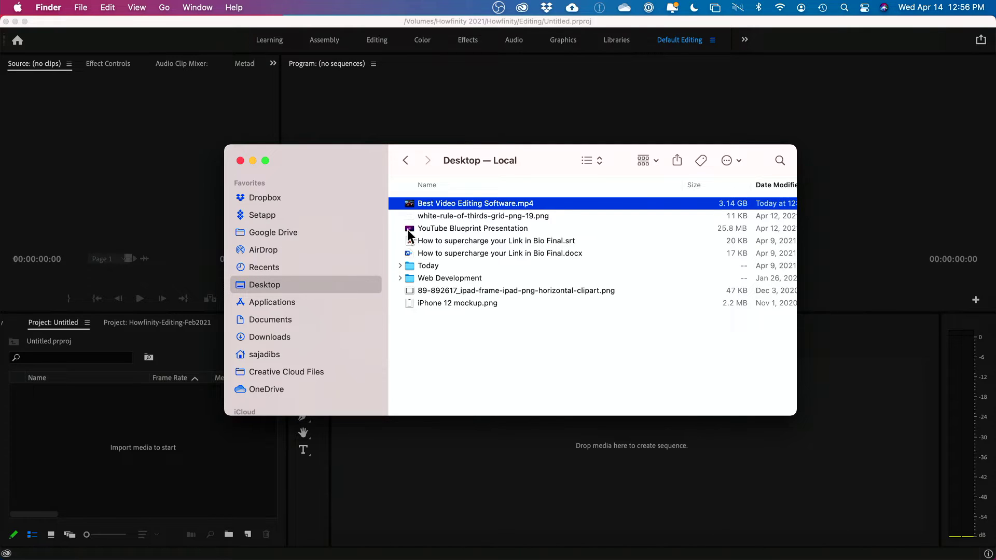
drag(471, 202, 145, 421)
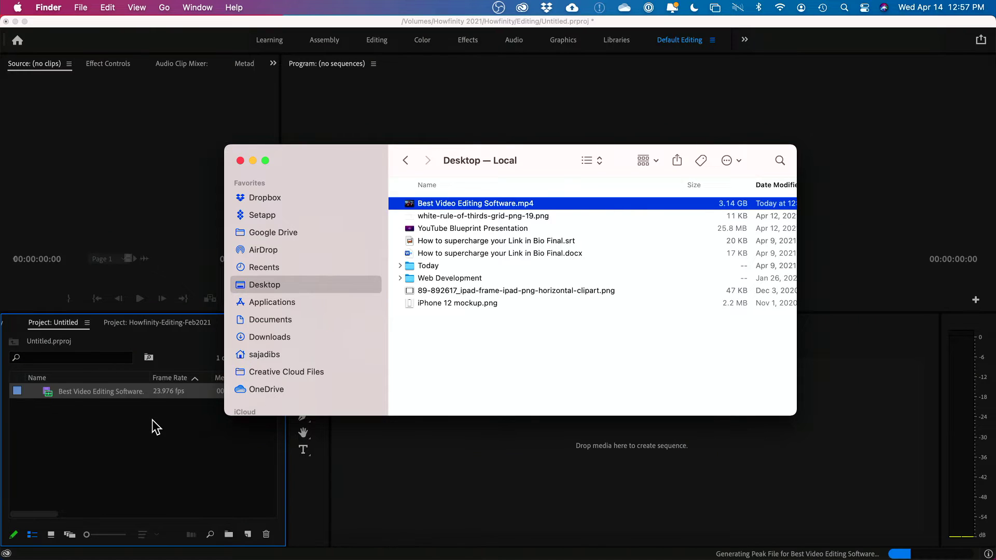
click(156, 427)
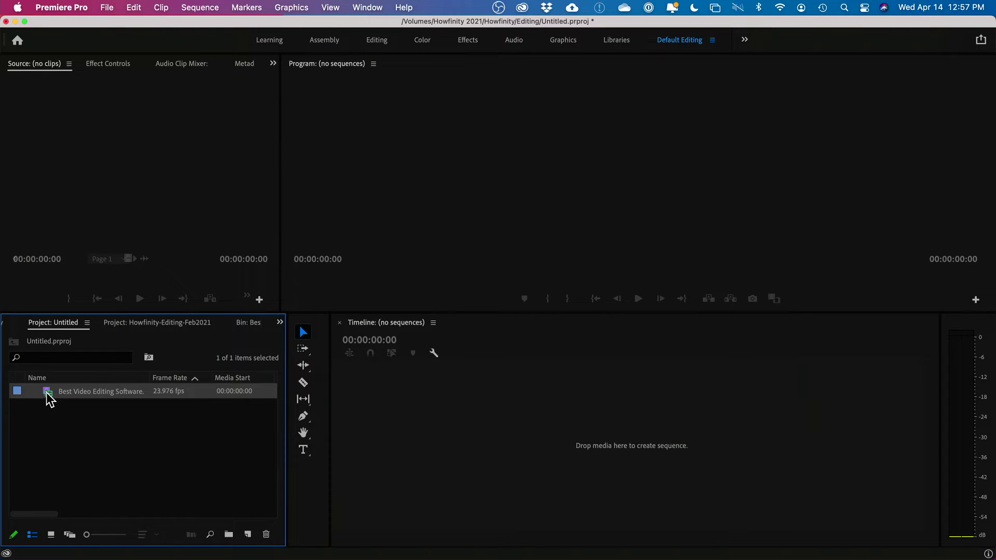
- Drop the clip onto the empty Timeline to create its 09:41:07 sequence, then scrub through it
drag(48, 399, 532, 399)
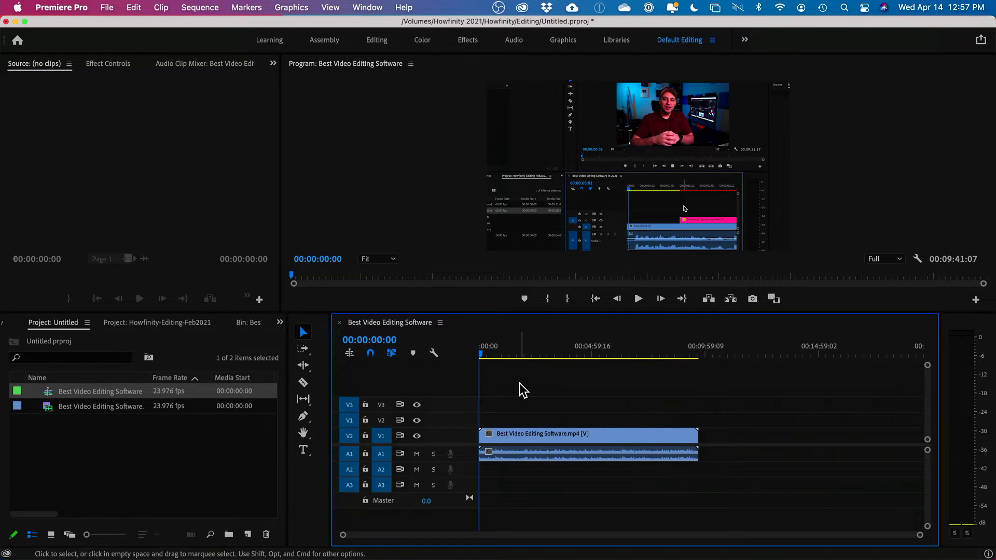
drag(488, 349, 447, 375)
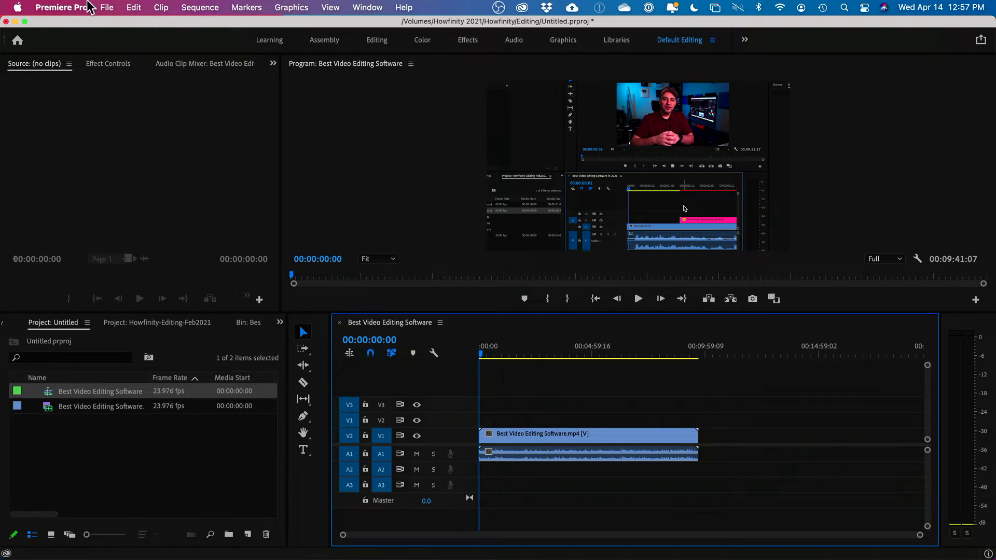
- Open File > Export > Media and keep H.264 as the export format
click(100, 7)
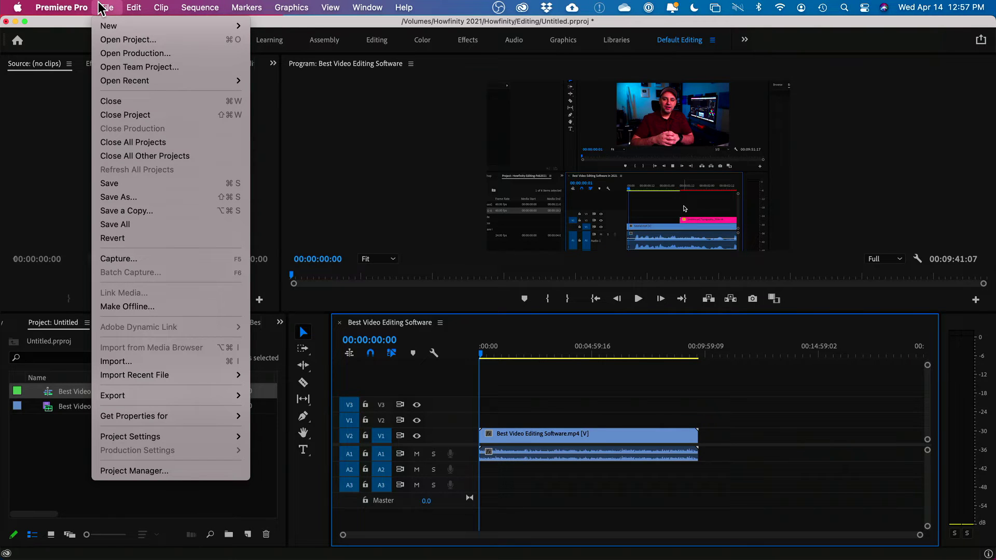
mouse_move(194, 403)
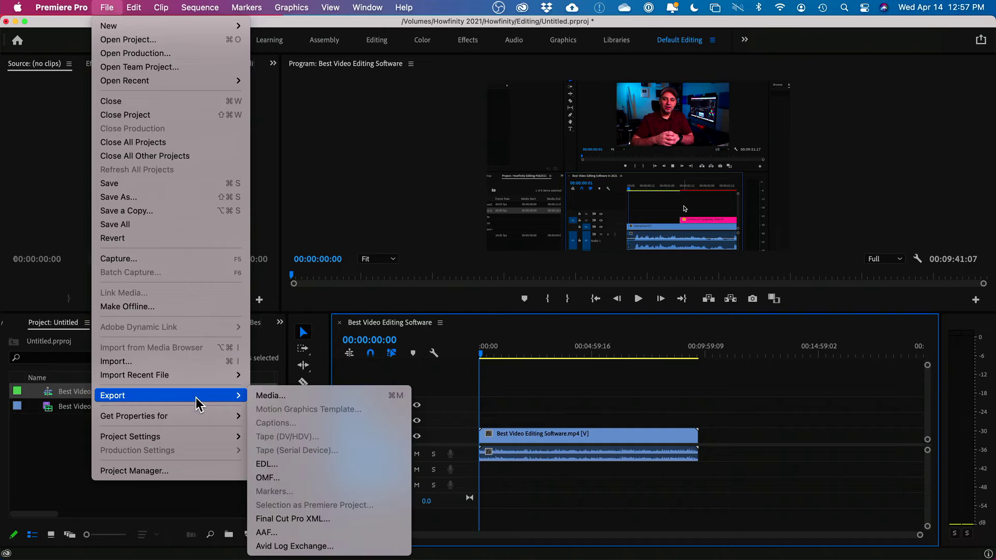
click(323, 399)
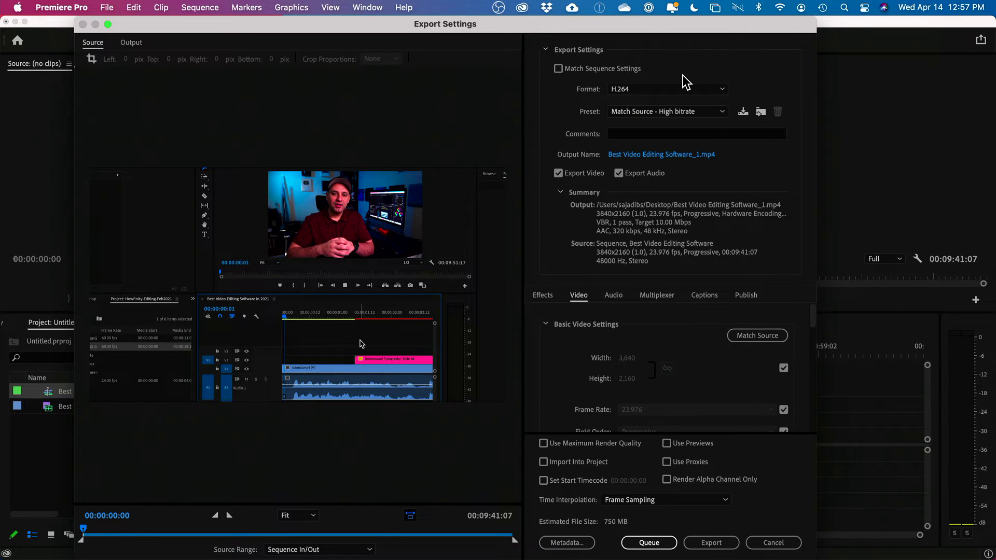
click(640, 90)
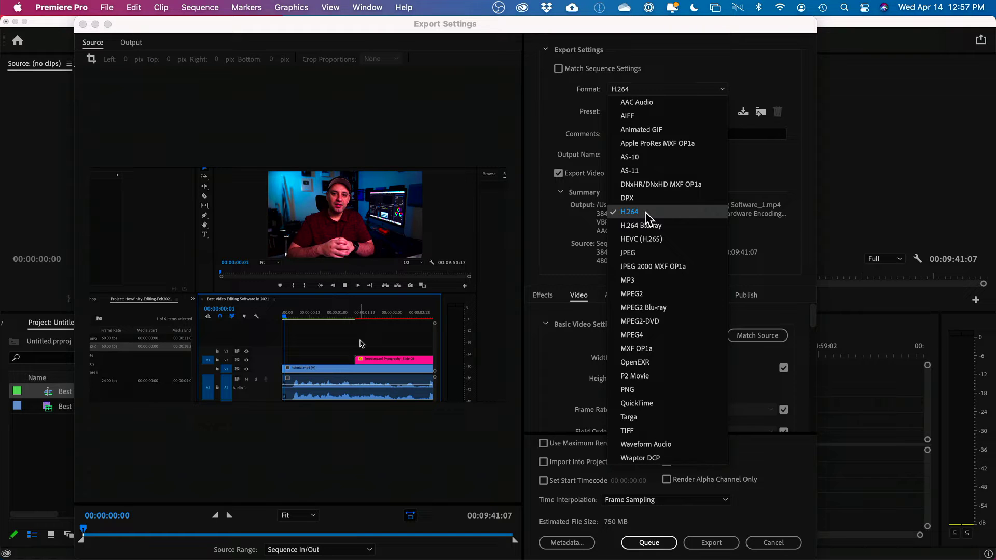
click(646, 213)
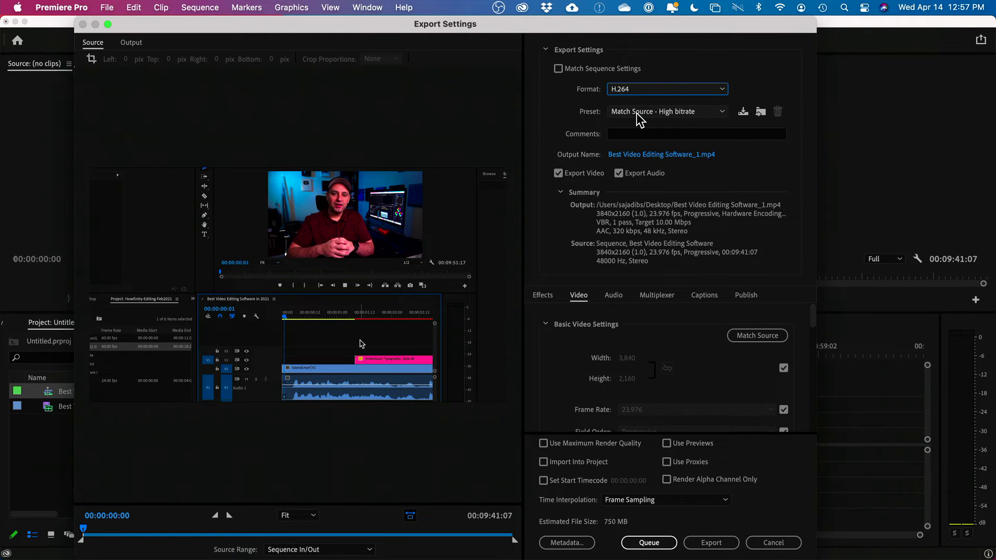
click(622, 112)
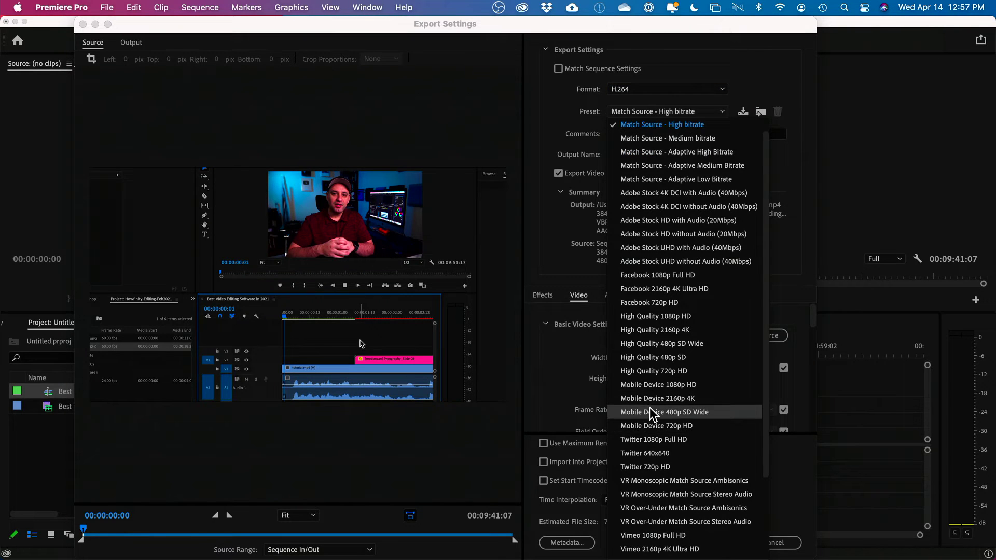
- Pick the YouTube 1080p Full HD preset, try YouTube 2160p 4K, then return to 1080p
scroll(652, 415, down, 3)
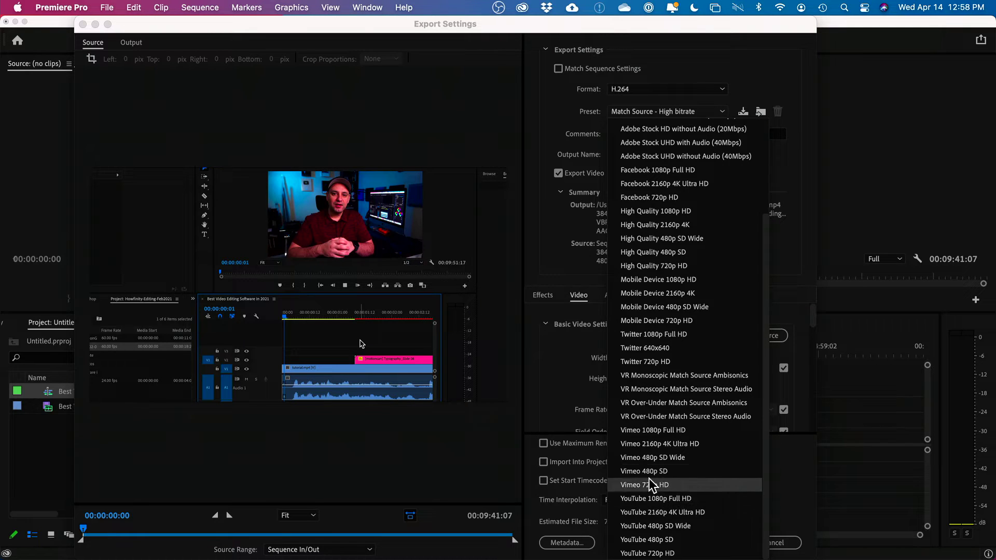
scroll(656, 461, up, 5)
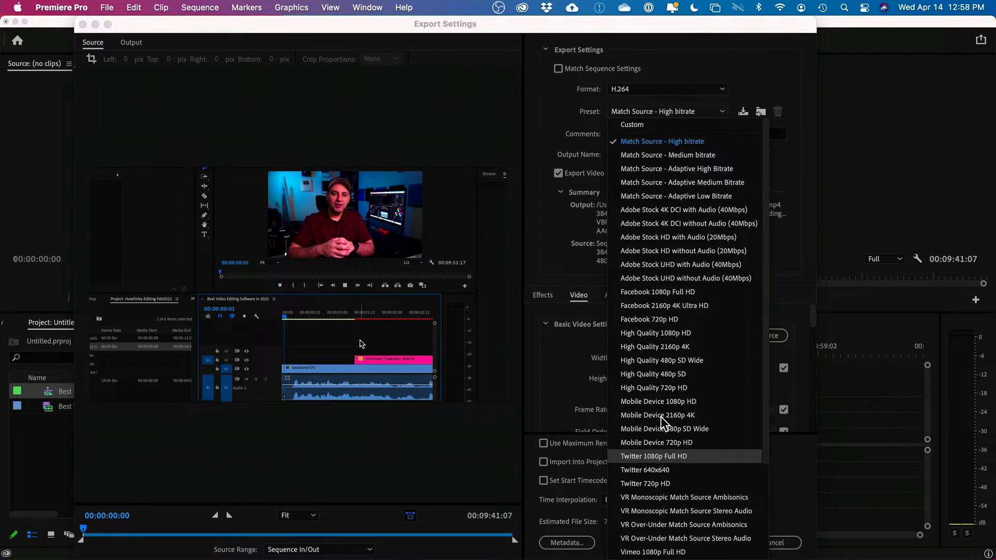
scroll(672, 426, down, 4)
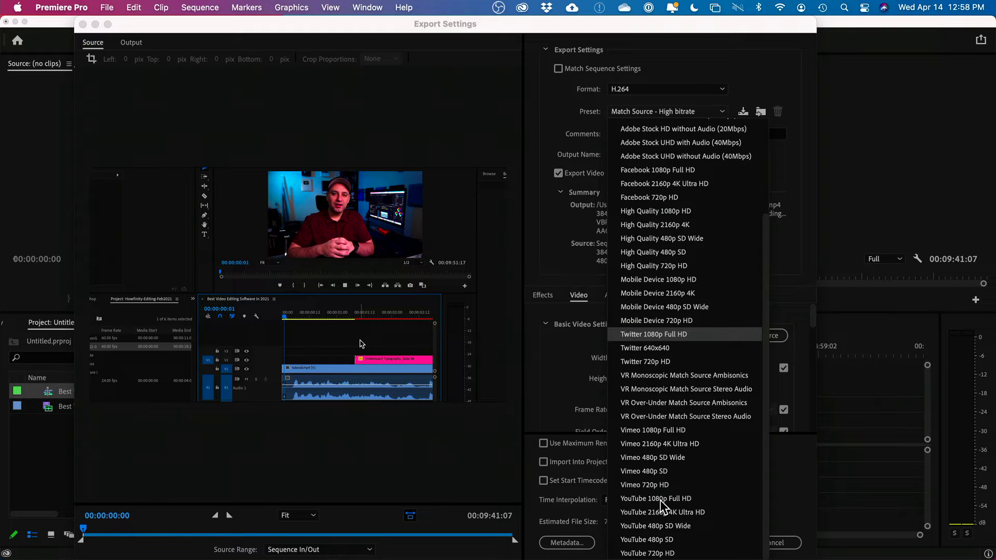
click(661, 499)
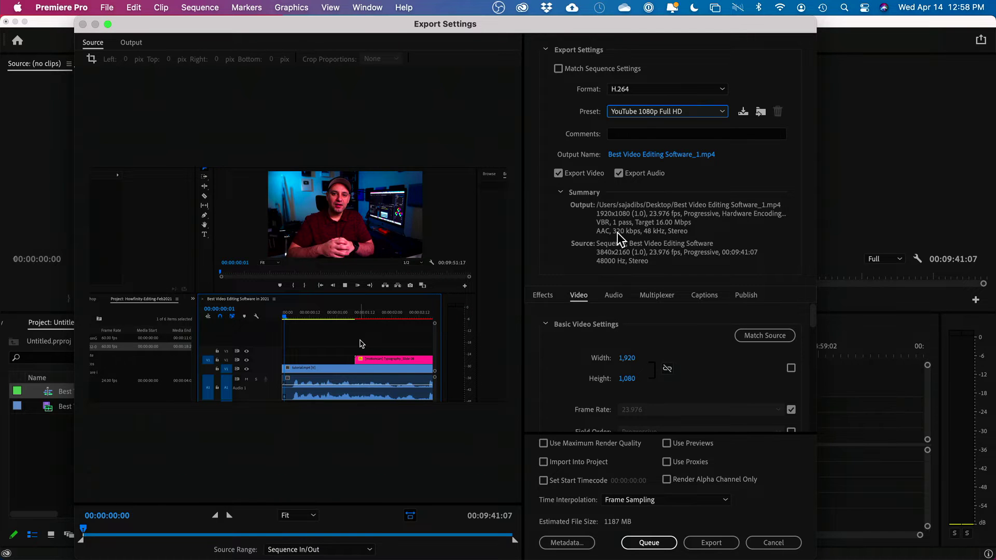
click(640, 112)
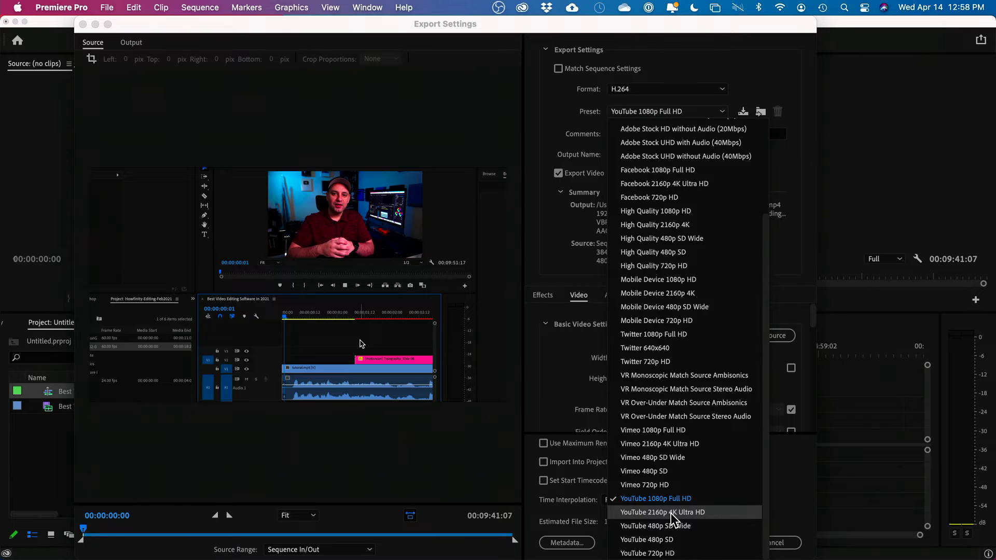
click(676, 513)
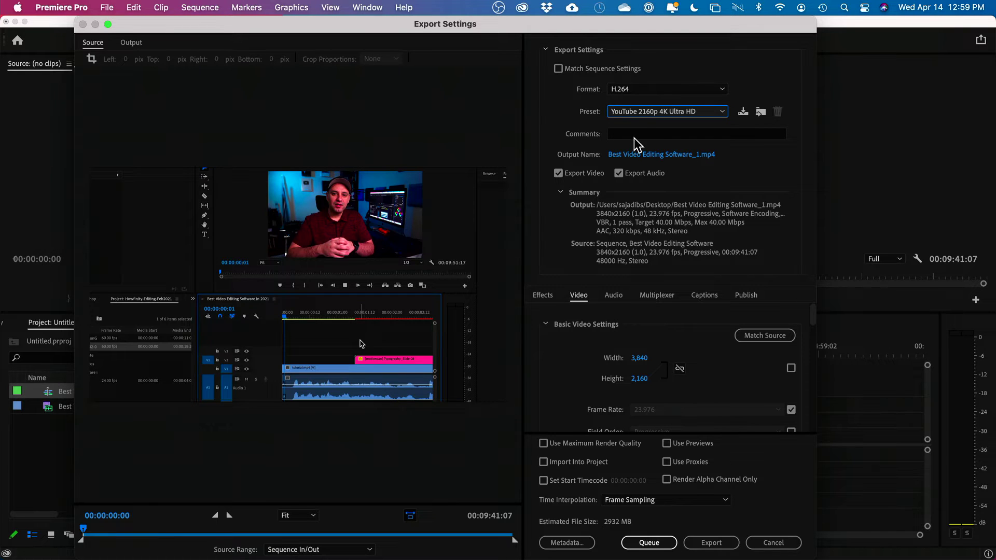
click(635, 114)
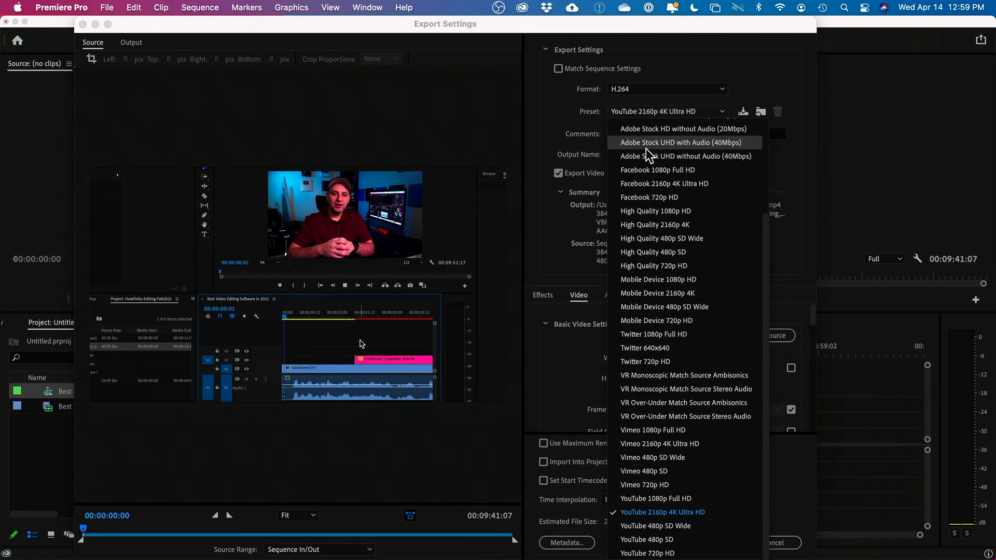
click(647, 500)
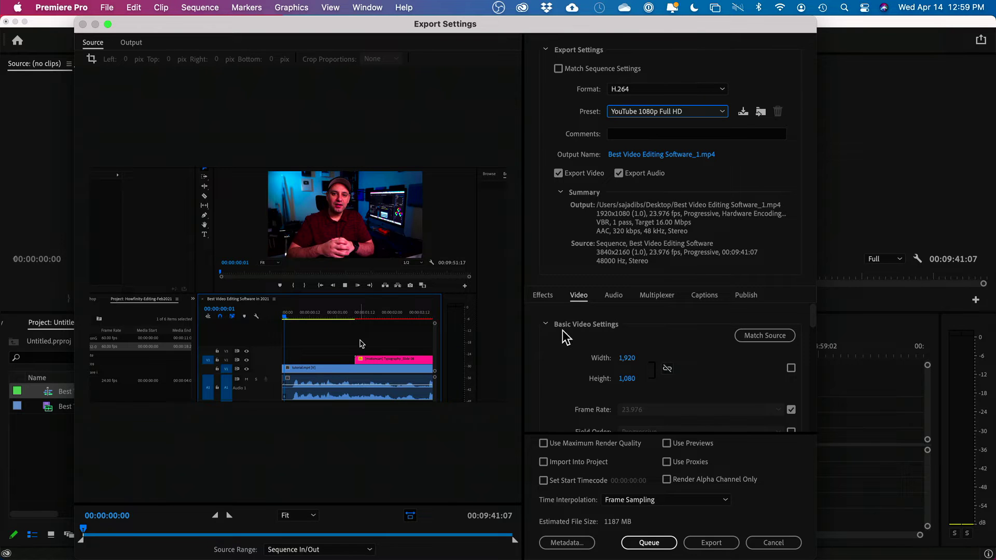
- Drag the Target Bitrate slider down from 16 to 9.9 Mbps, estimating 742 MB
scroll(560, 360, down, 5)
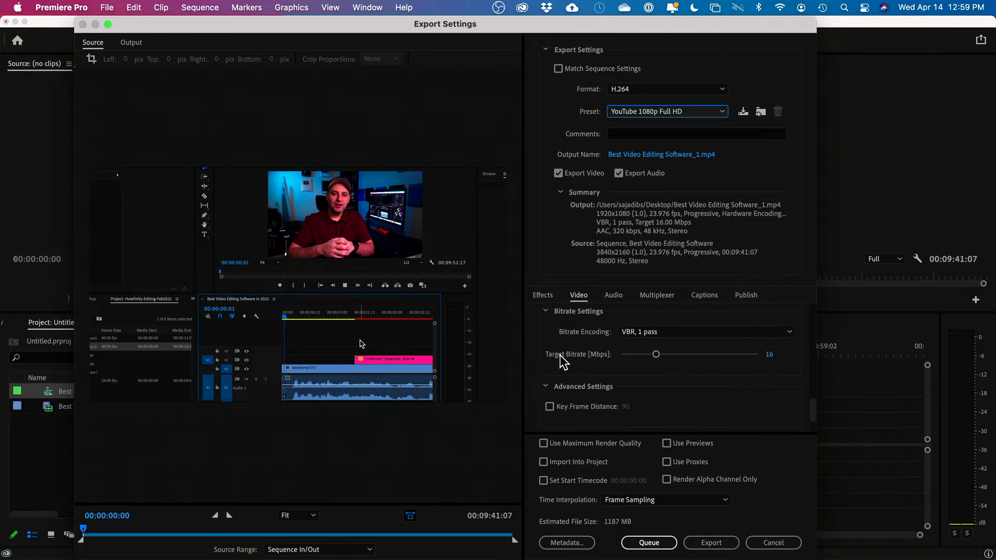
scroll(559, 354, up, 1)
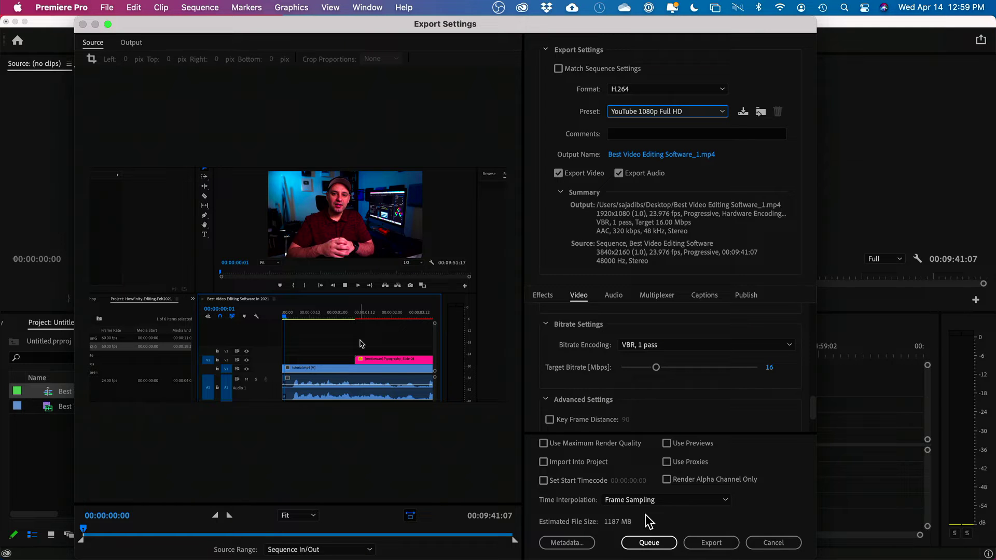
scroll(669, 414, up, 1)
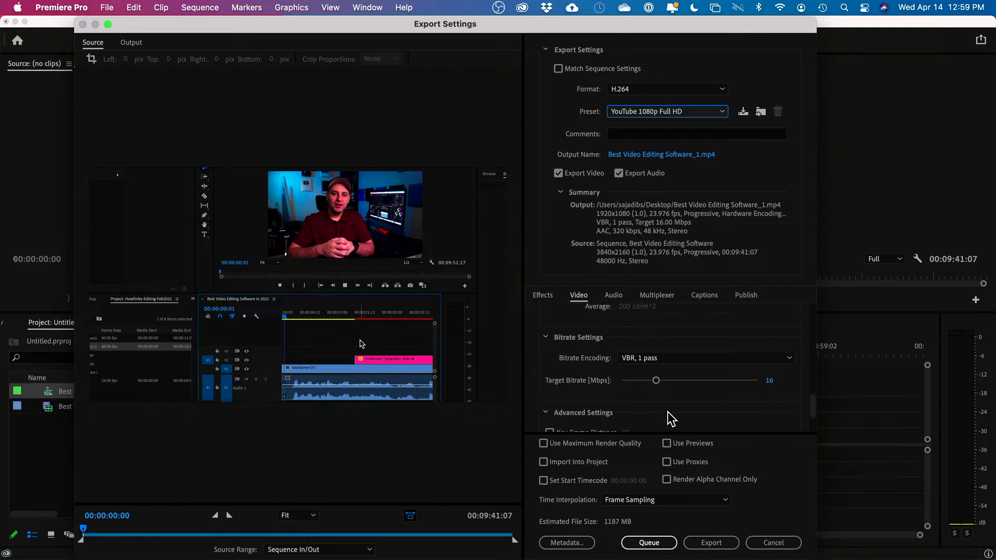
scroll(674, 415, down, 1)
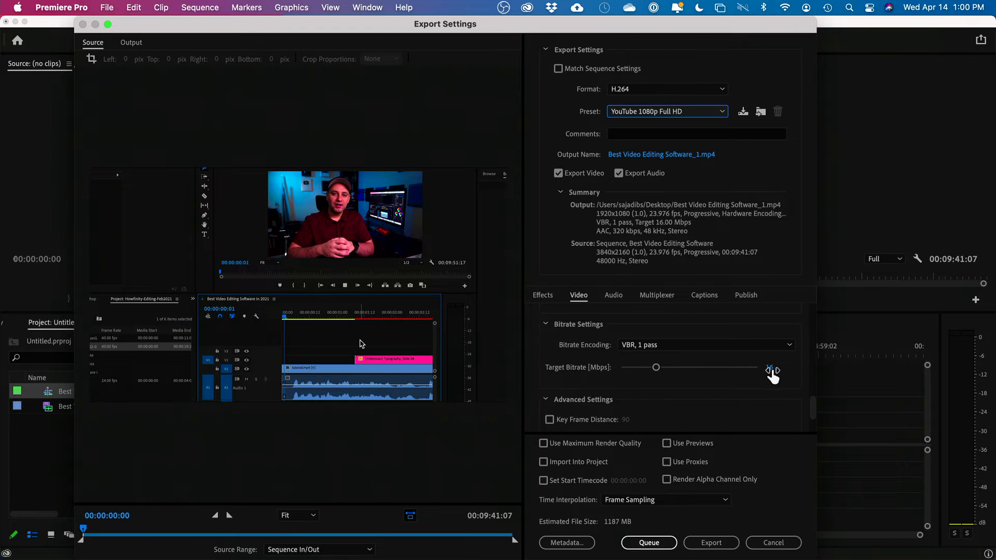
drag(657, 368, 644, 369)
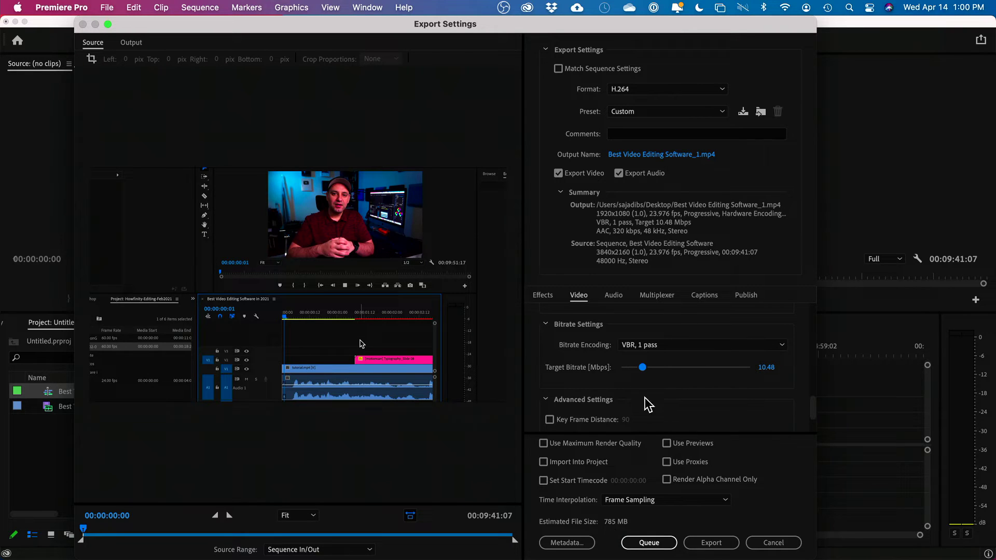
drag(644, 369, 594, 369)
mouse_move(621, 367)
mouse_down()
mouse_move(654, 367)
mouse_move(641, 368)
mouse_up()
- Switch Bitrate Encoding to VBR 2 pass, then back to VBR 1 pass
click(646, 344)
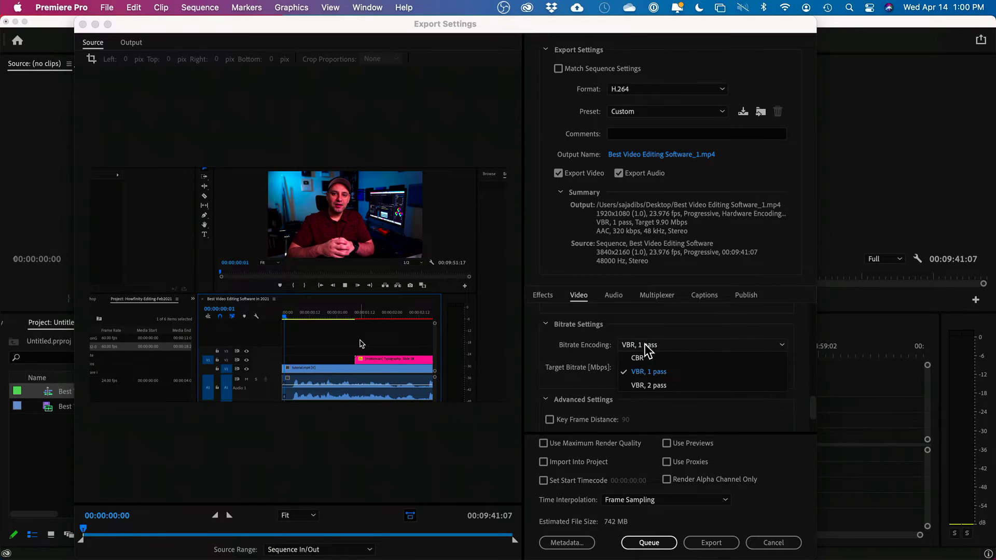
click(669, 383)
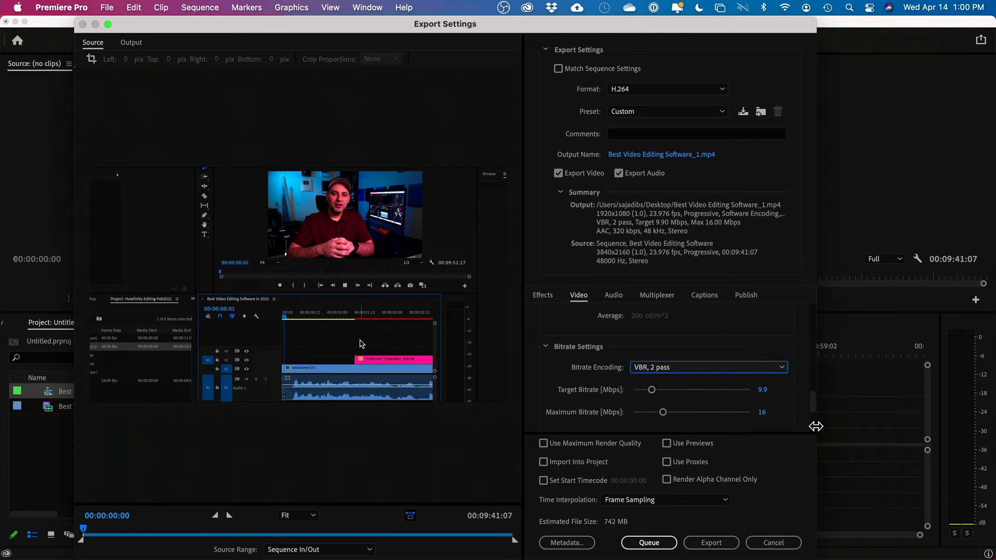
scroll(812, 408, down, 2)
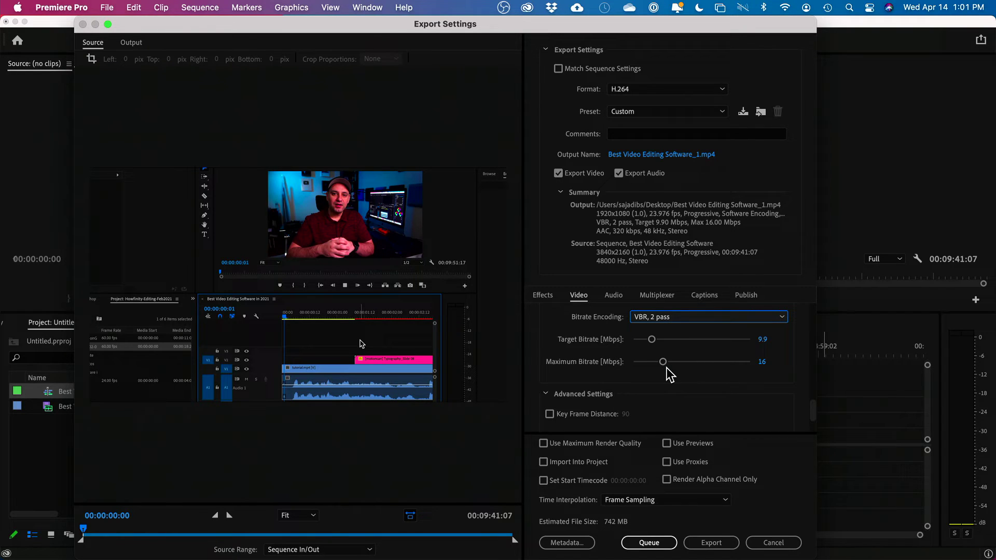
click(661, 318)
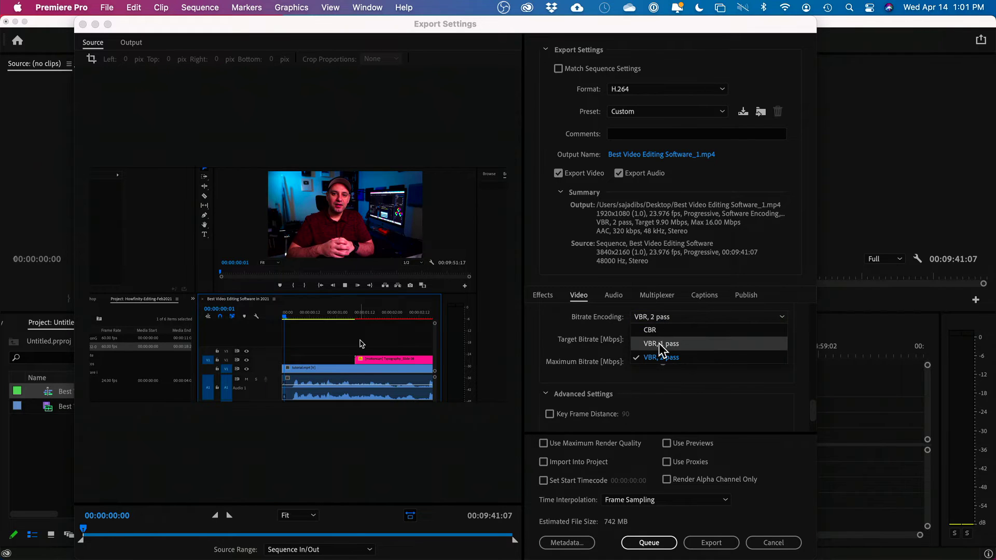
click(659, 343)
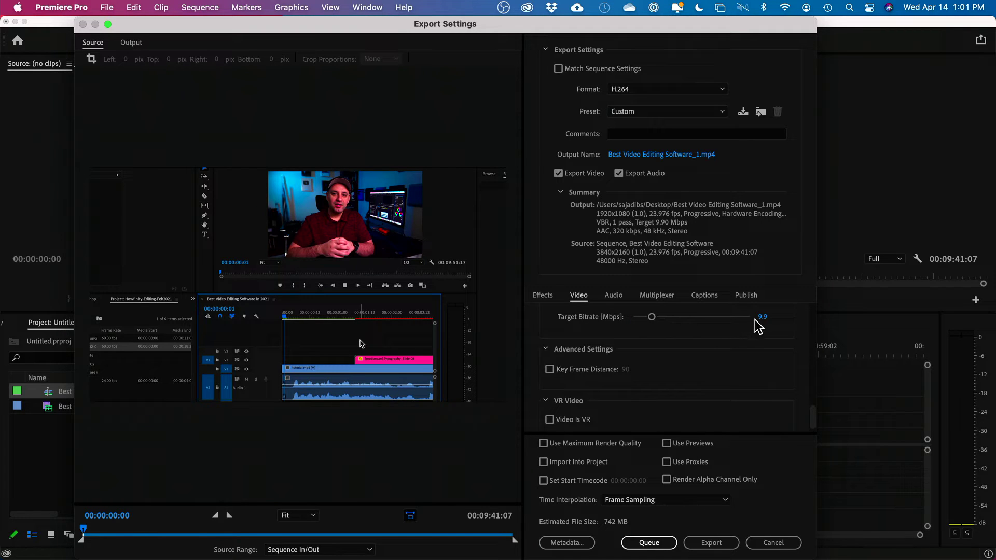
- Set the Target Bitrate to 16 Mbps and start the export
click(761, 317)
text(16)
key(Tab)
click(710, 544)
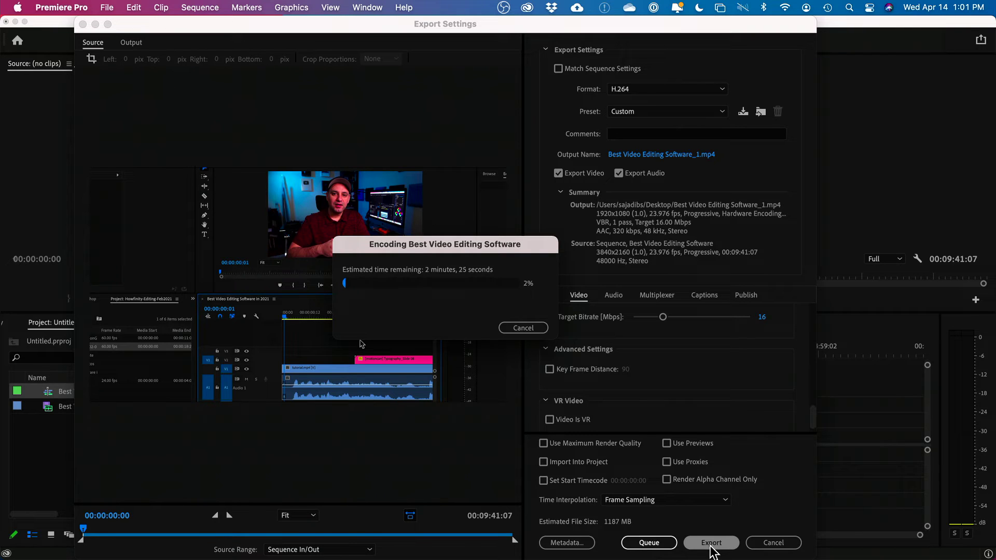
- View the HandBrake website tab in Chrome, then bring the HandBrake app forward
key(super+Tab)
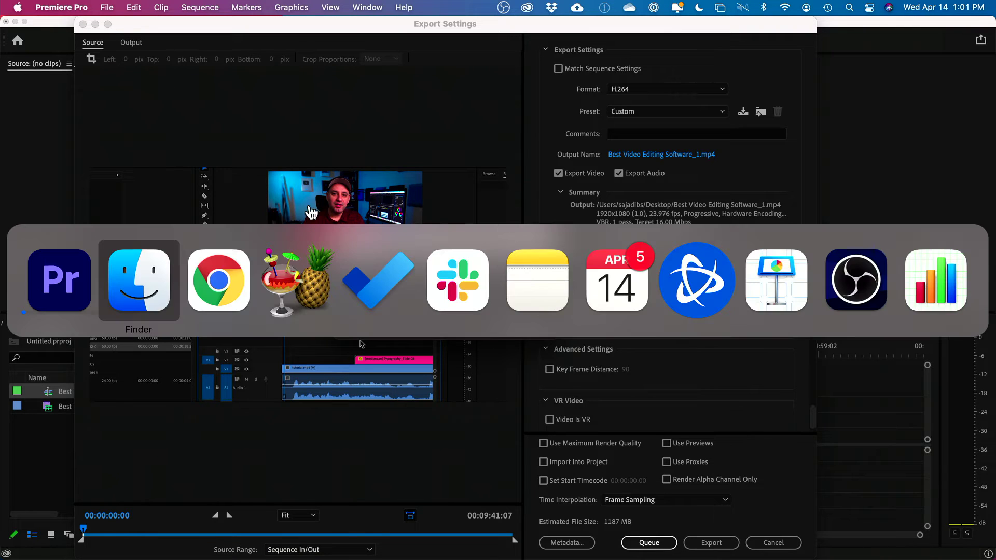
click(228, 267)
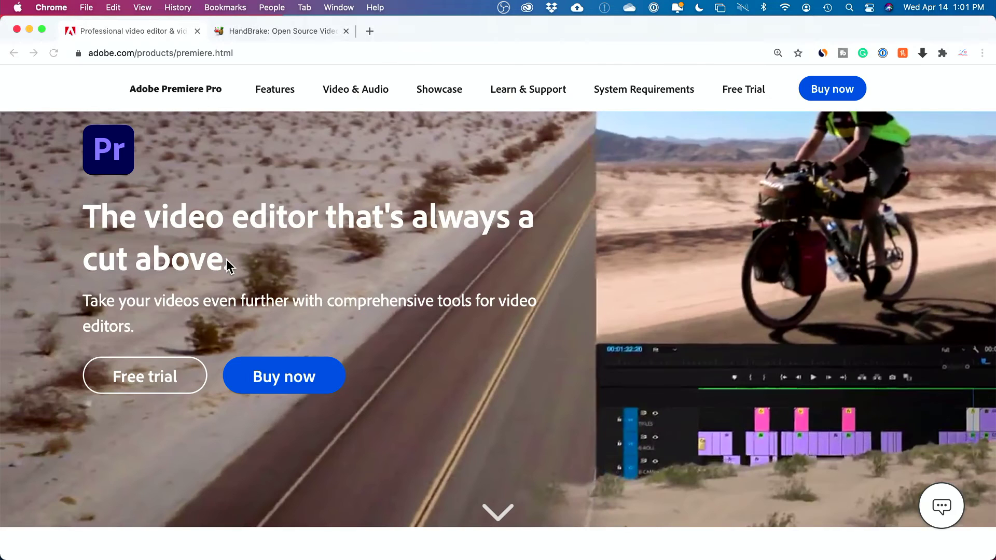
scroll(311, 67, down, 1)
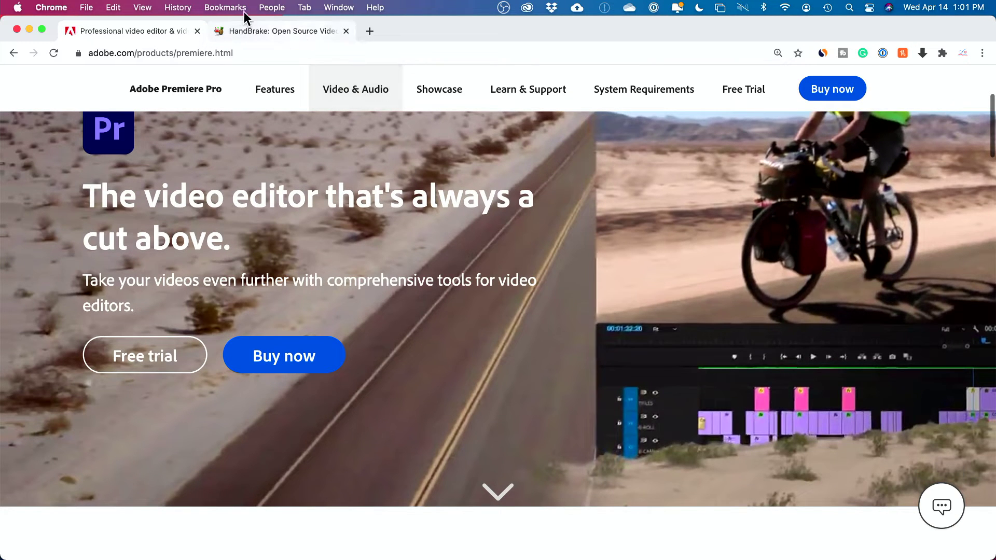
click(253, 29)
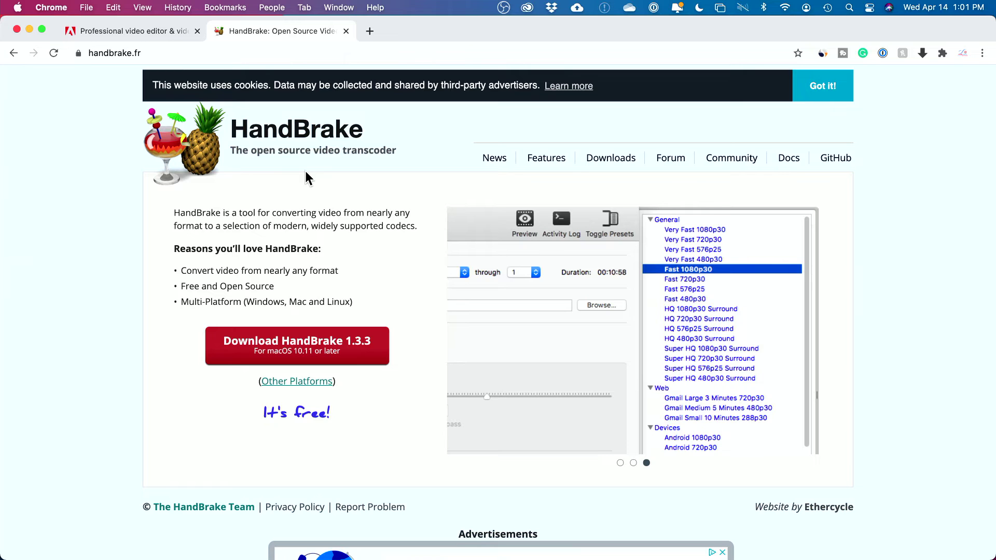
key(super+Tab)
click(298, 269)
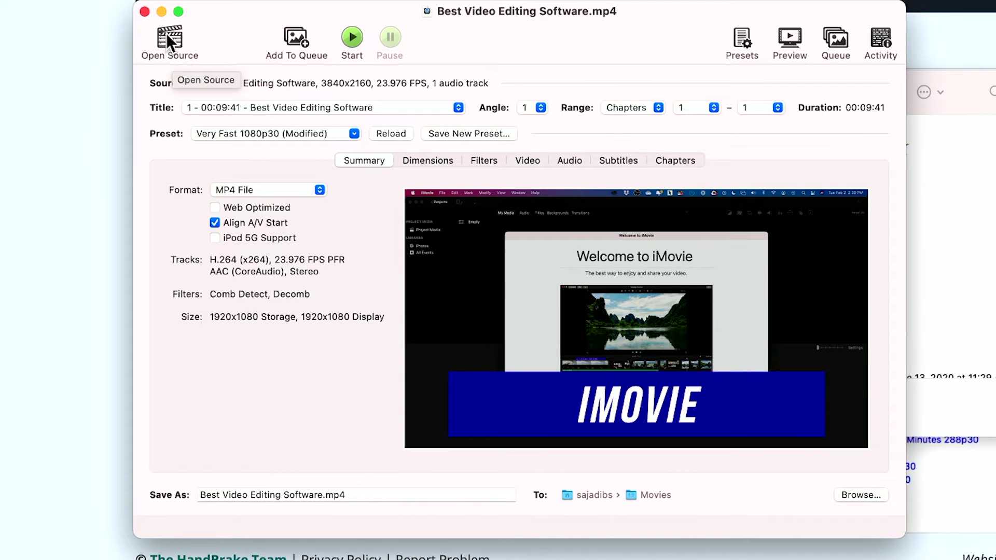
- Open Best Video Editing Software.mp4 from the Desktop as HandBrake's 3840x2160 source
click(167, 34)
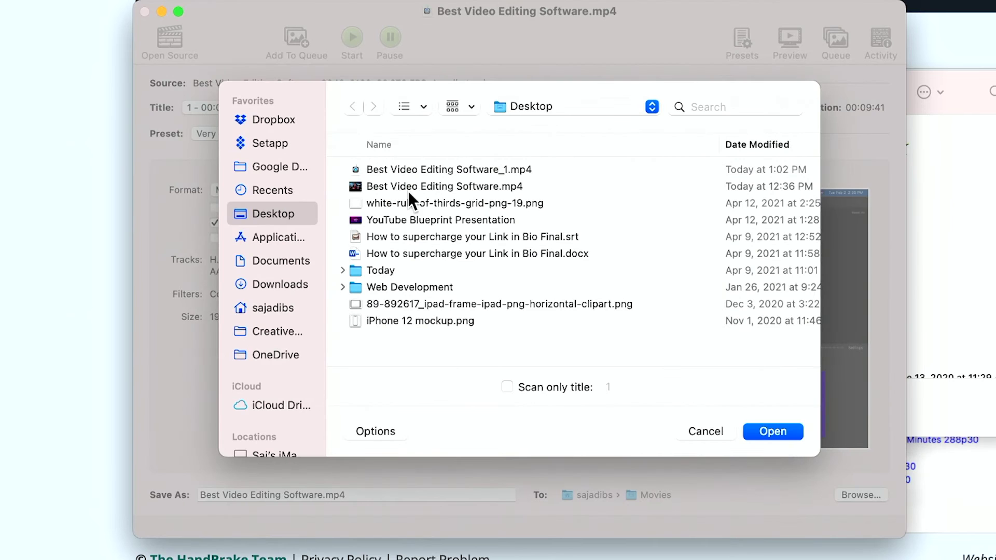
click(413, 187)
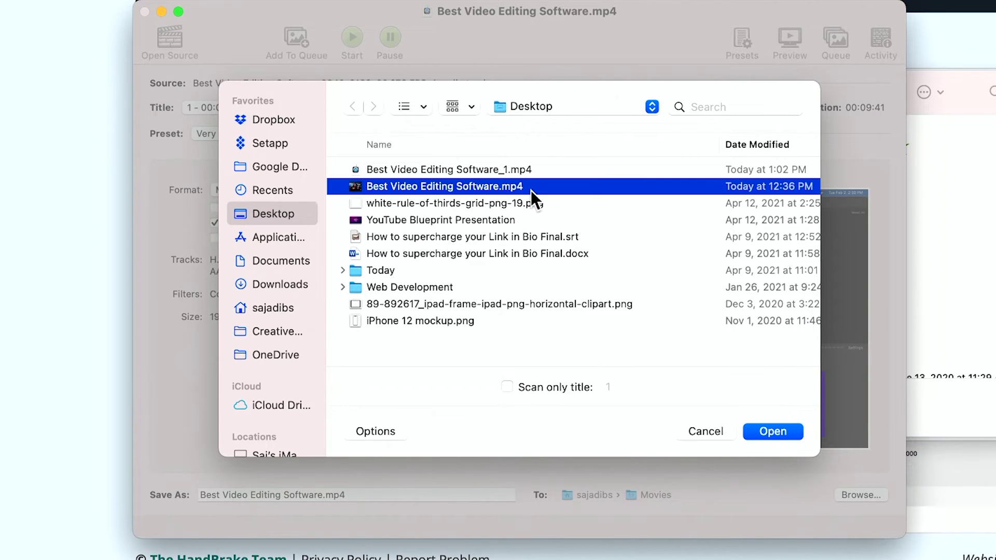
scroll(530, 192, right, 3)
scroll(531, 191, right, 5)
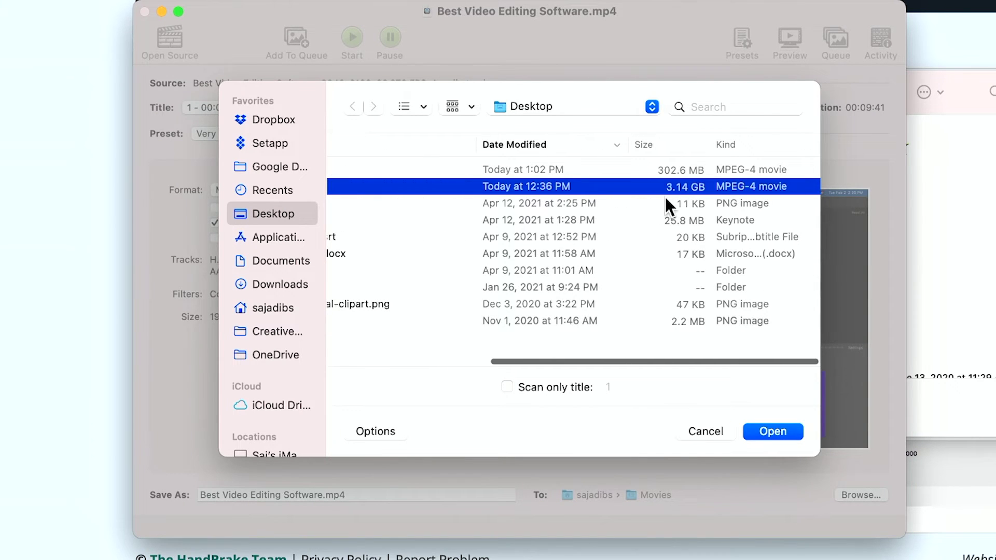
click(769, 431)
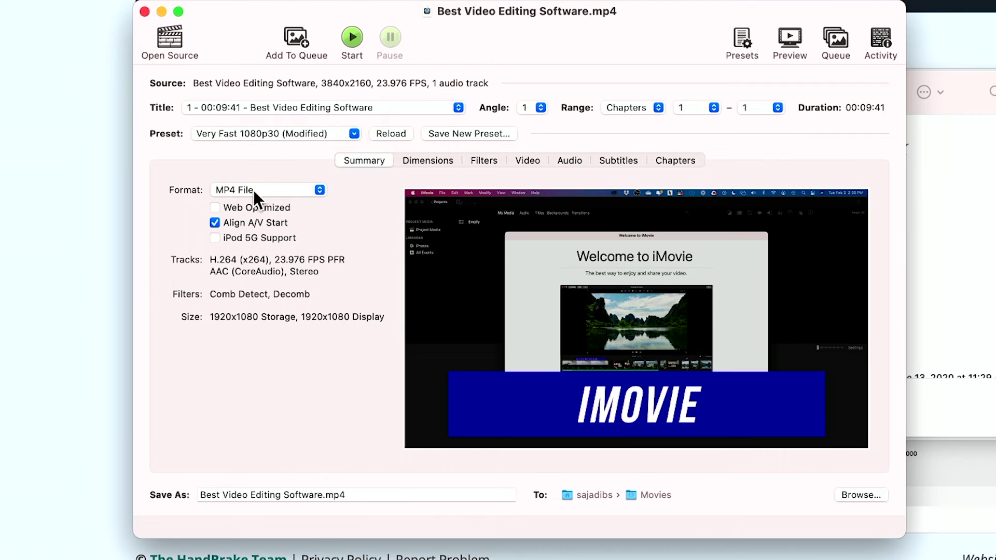
- Apply HandBrake's General > Very Fast 1080p30 preset for 1920x1080, 30 FPS H.264 output
click(253, 135)
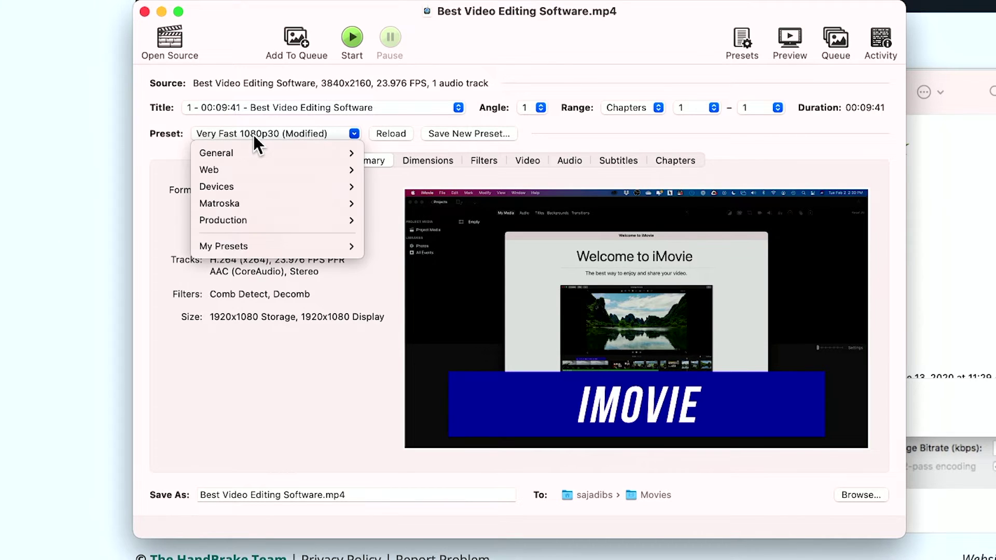
mouse_move(247, 153)
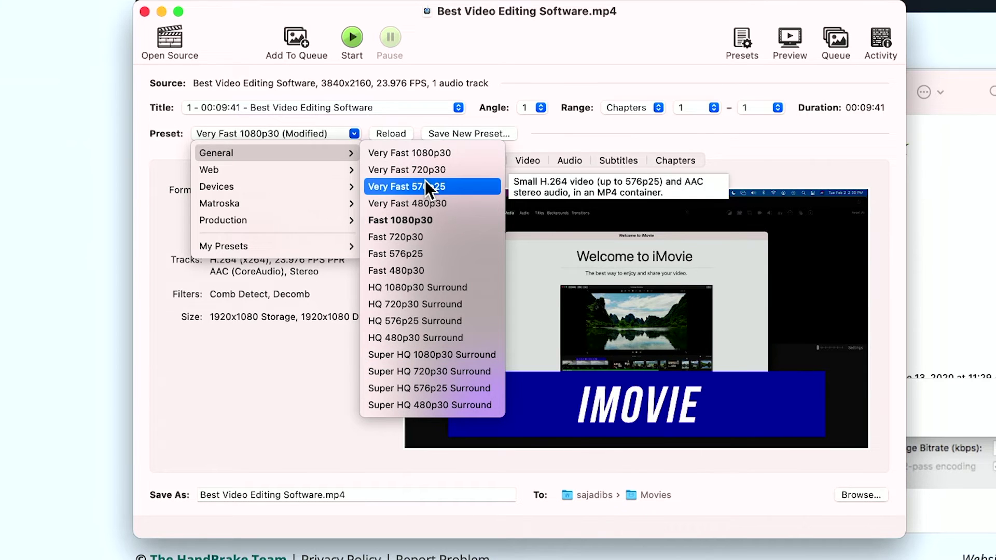
click(407, 153)
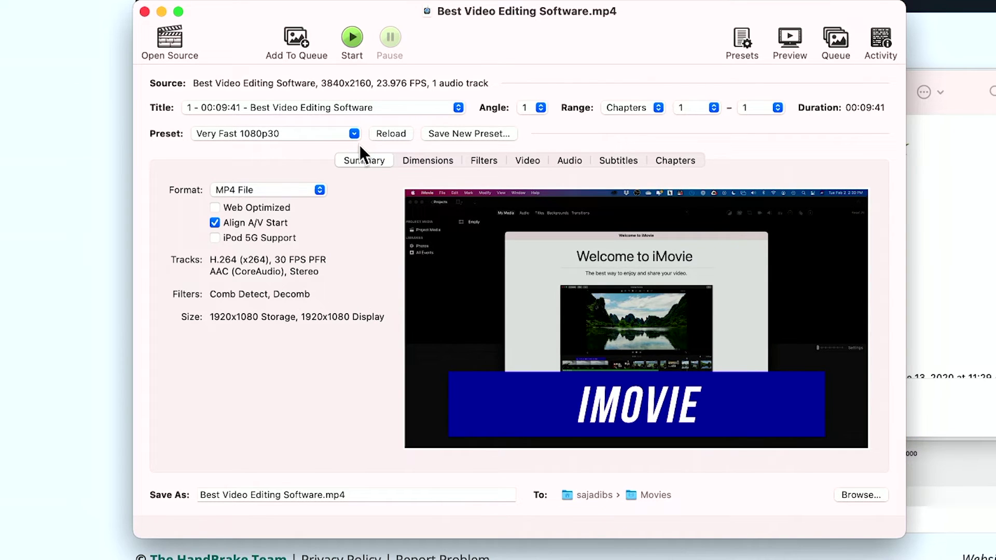
- Keep the H.264 (x264) encoder and set the framerate to 23.976 (NTSC Film), matching the 3840x2160 source
click(511, 160)
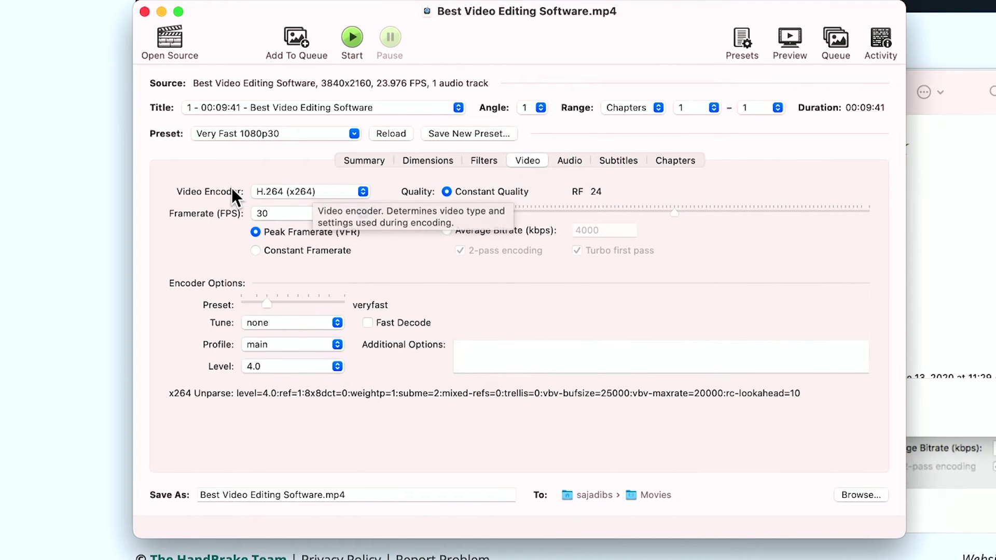
click(287, 192)
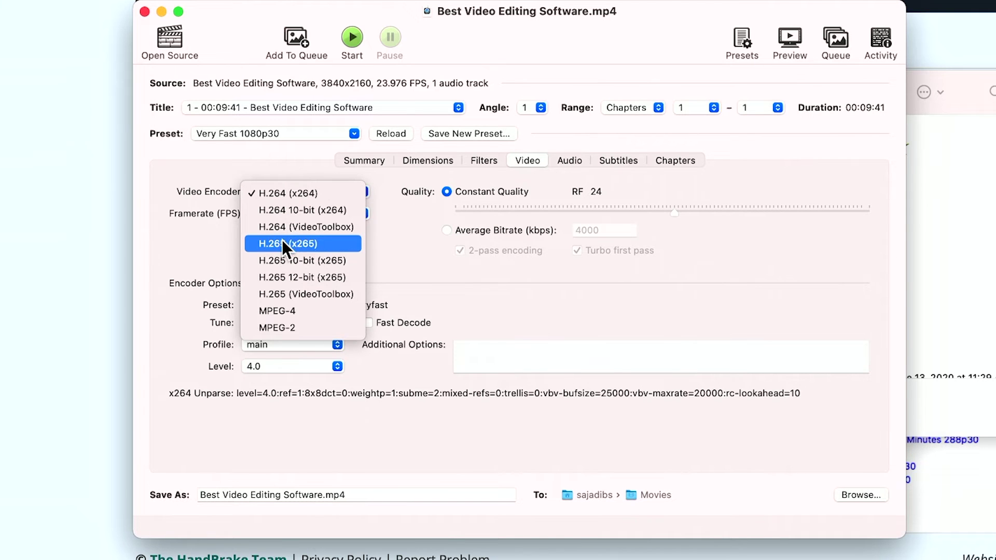
click(290, 191)
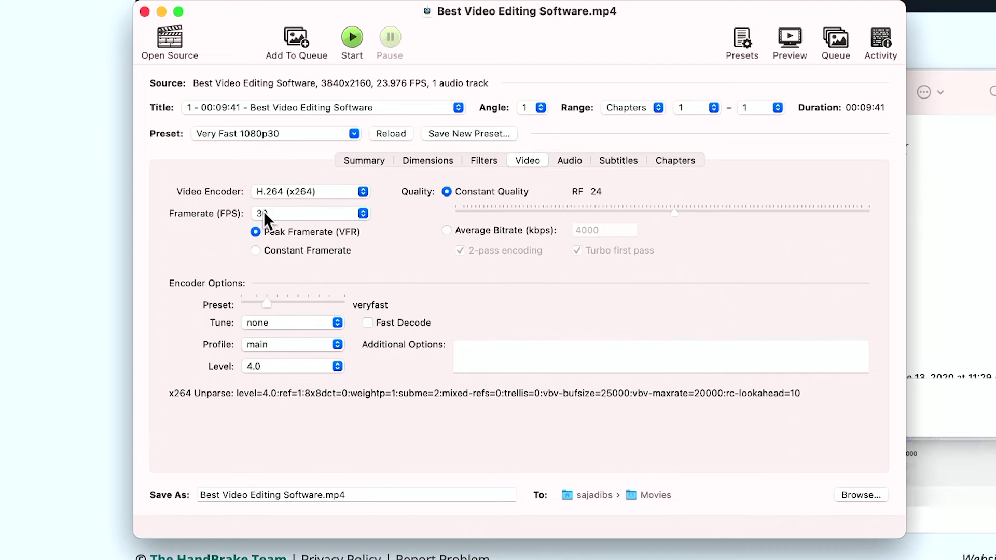
click(363, 213)
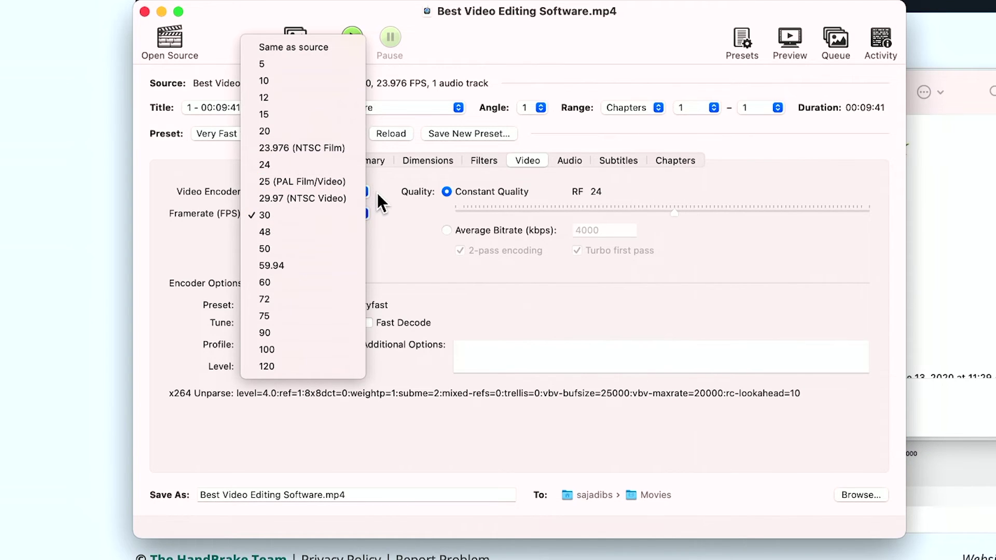
click(375, 221)
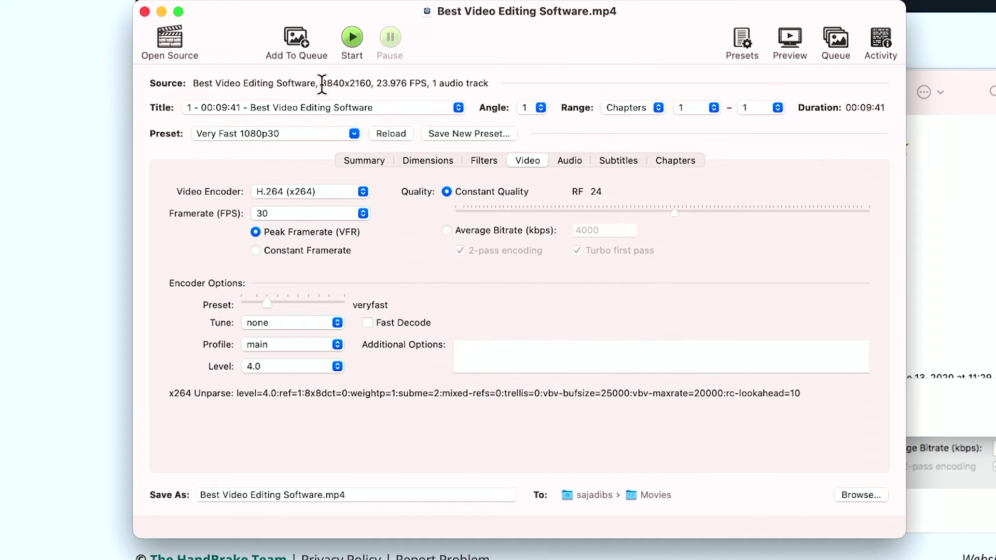
drag(322, 83, 416, 84)
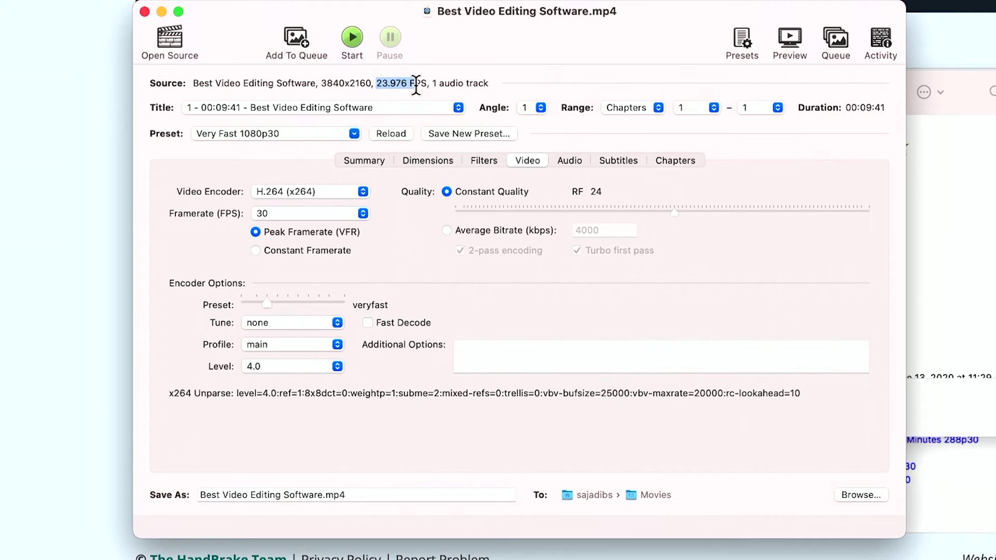
click(308, 211)
click(300, 150)
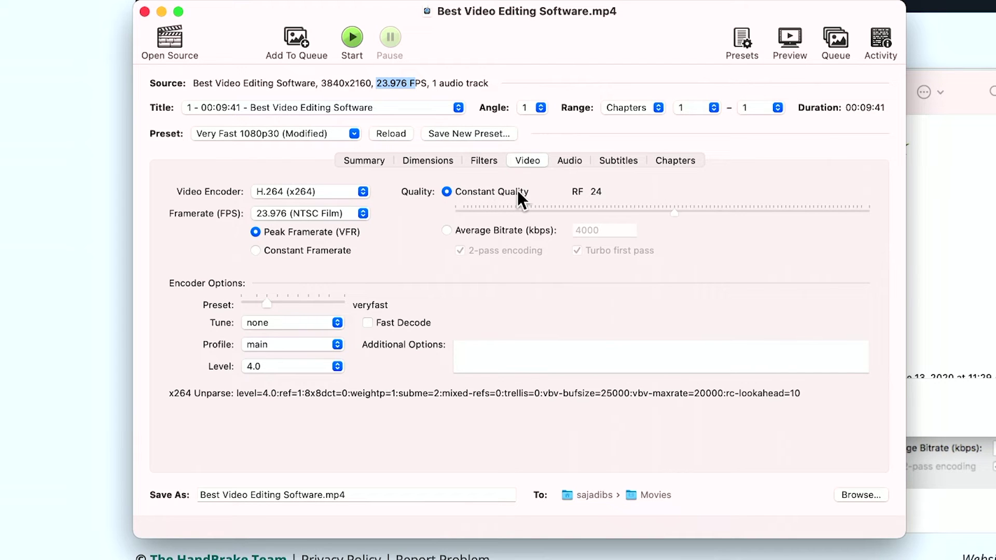
- Try RF slider values, then switch to Average Bitrate 4000 kbps with 2-pass and Turbo first pass
mouse_move(671, 208)
mouse_down()
mouse_move(627, 210)
mouse_move(681, 208)
mouse_move(643, 211)
mouse_move(662, 211)
mouse_up()
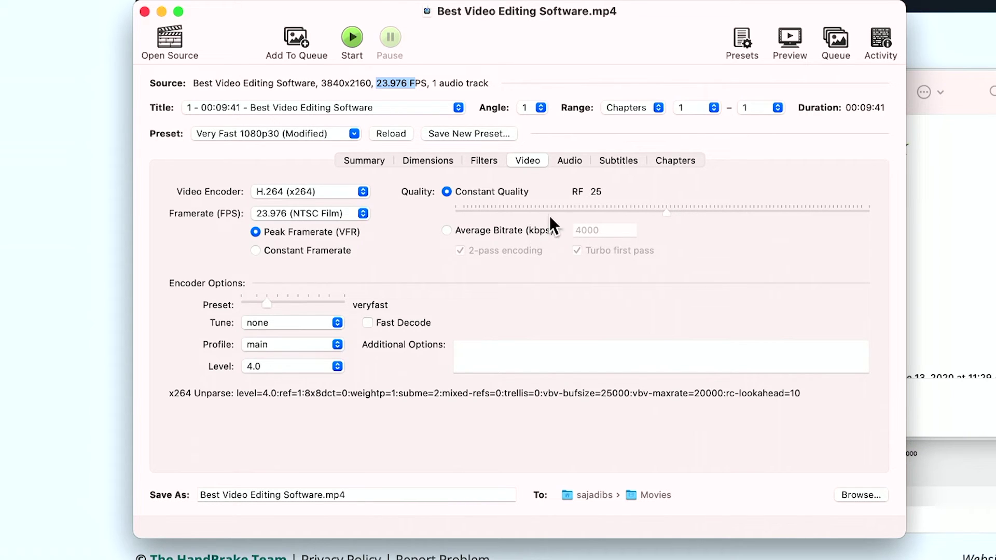
click(447, 230)
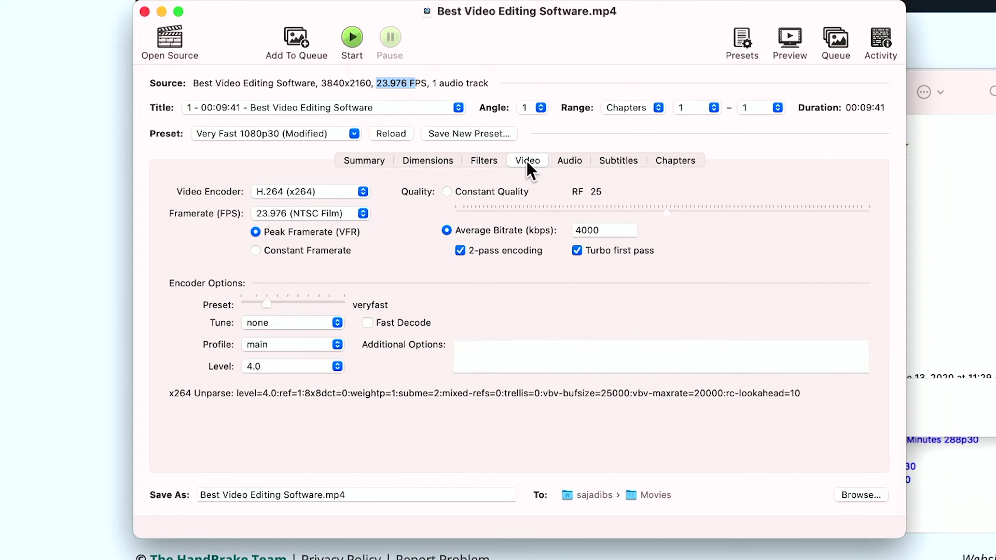
- Confirm the 1920x1080 storage size on the Dimensions tab, then start encoding
click(423, 164)
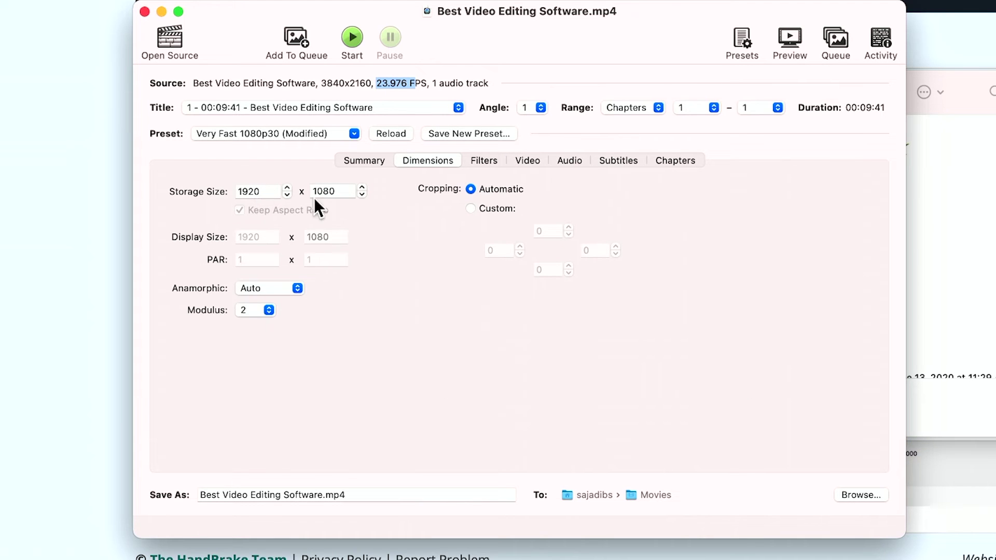
drag(322, 83, 372, 83)
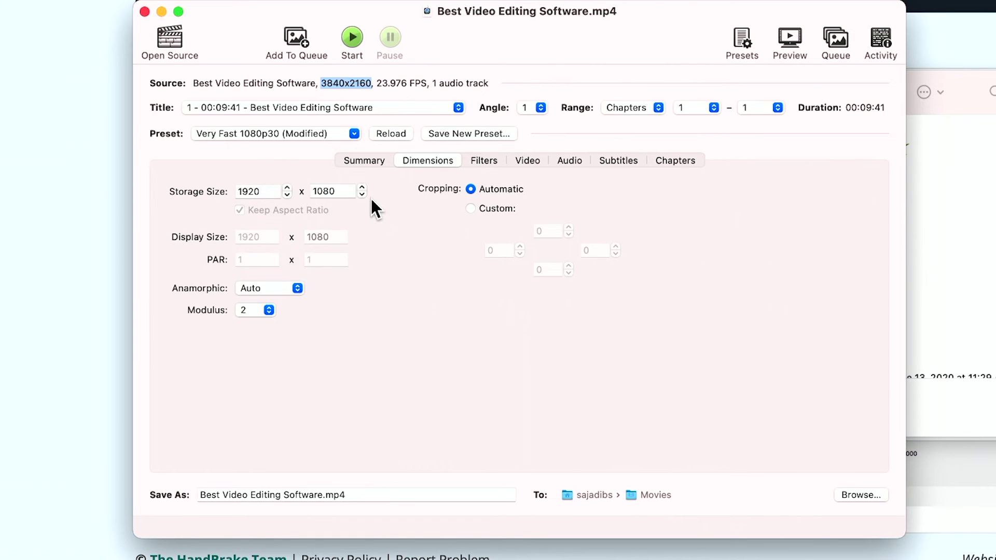
click(536, 157)
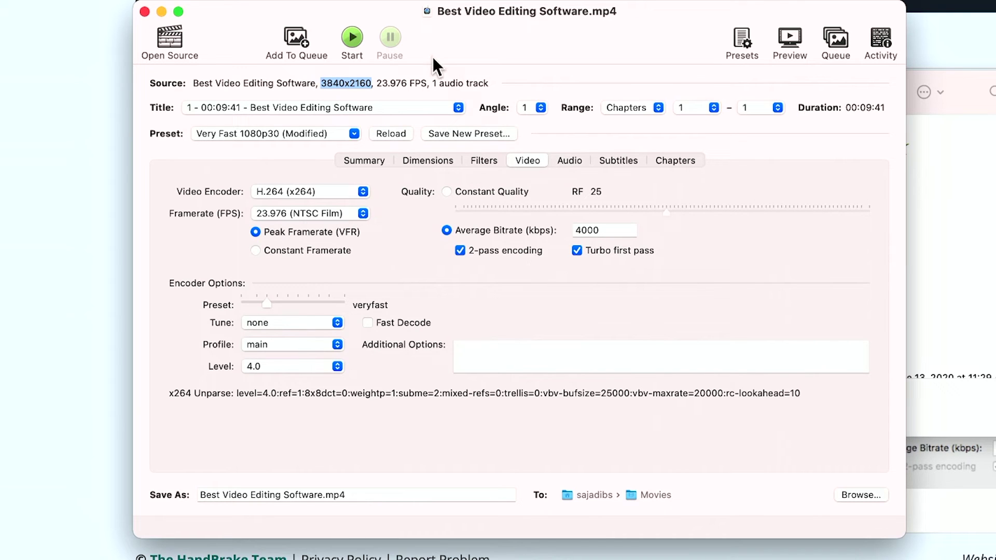
click(350, 38)
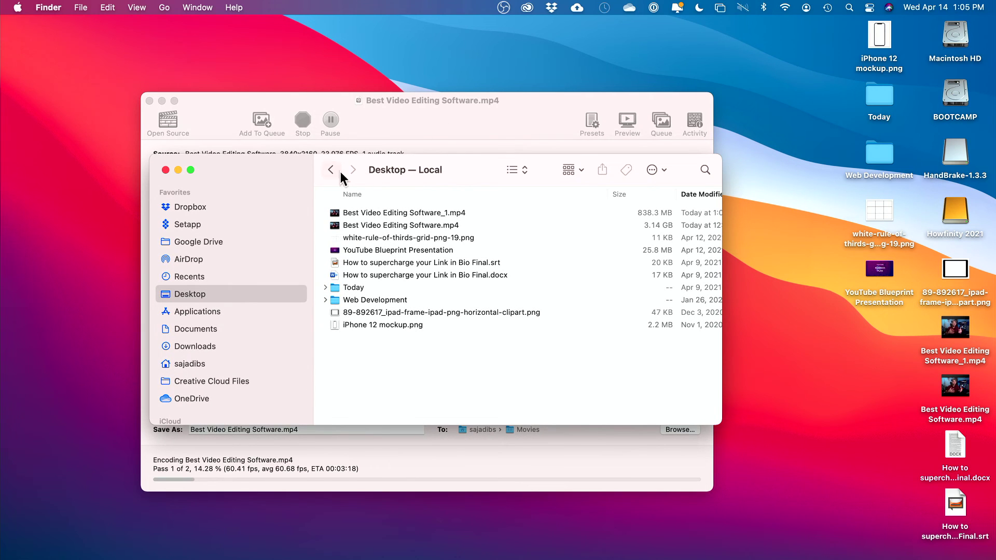
- Select the 3.14 GB original, then the 838.3 MB Best Video Editing Software_1.mp4, and Quick Look the latter
drag(278, 180, 376, 102)
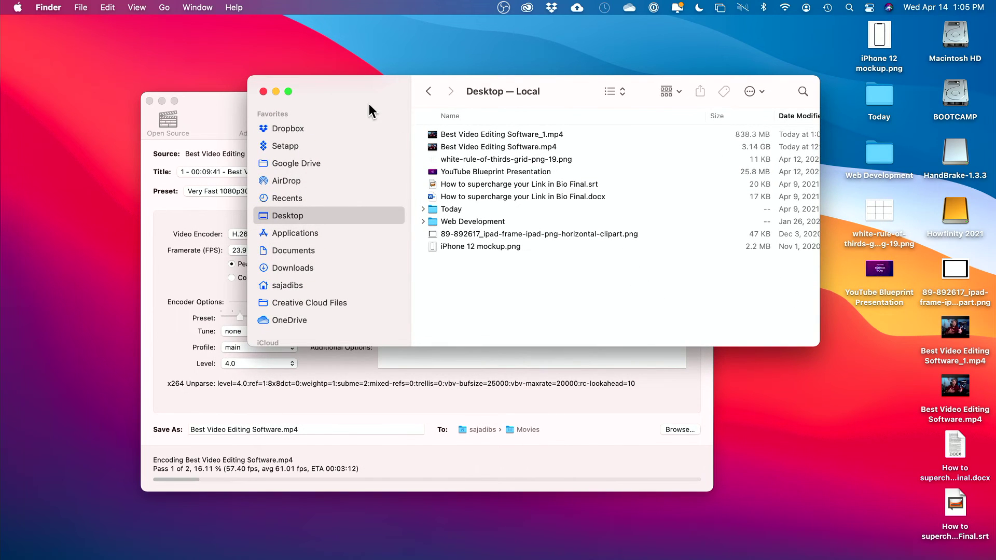
drag(374, 97, 320, 175)
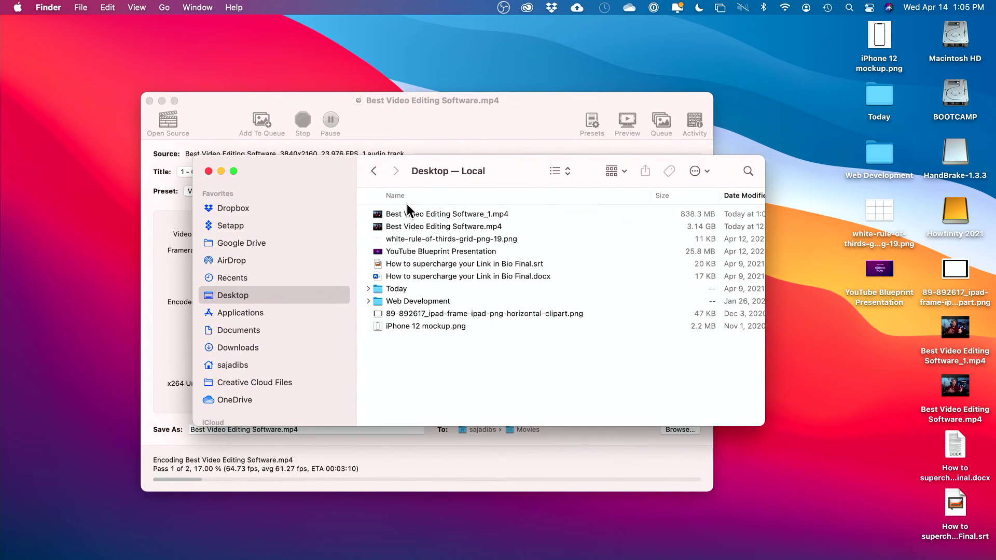
click(500, 226)
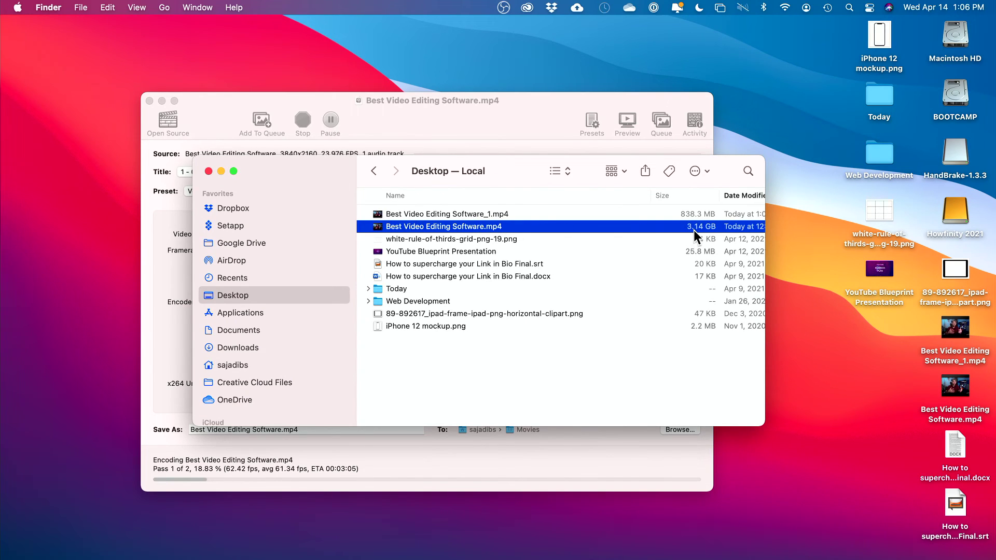
click(648, 215)
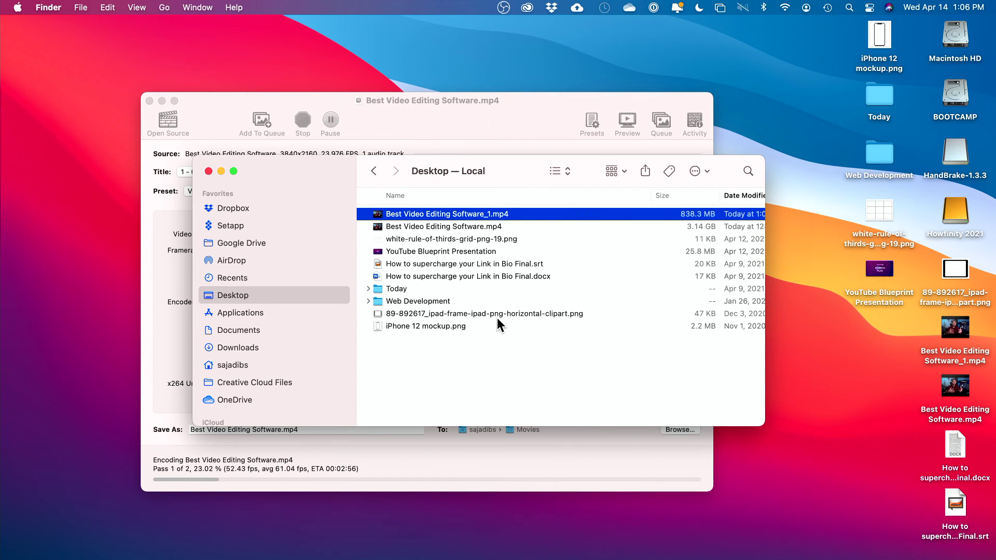
key(space)
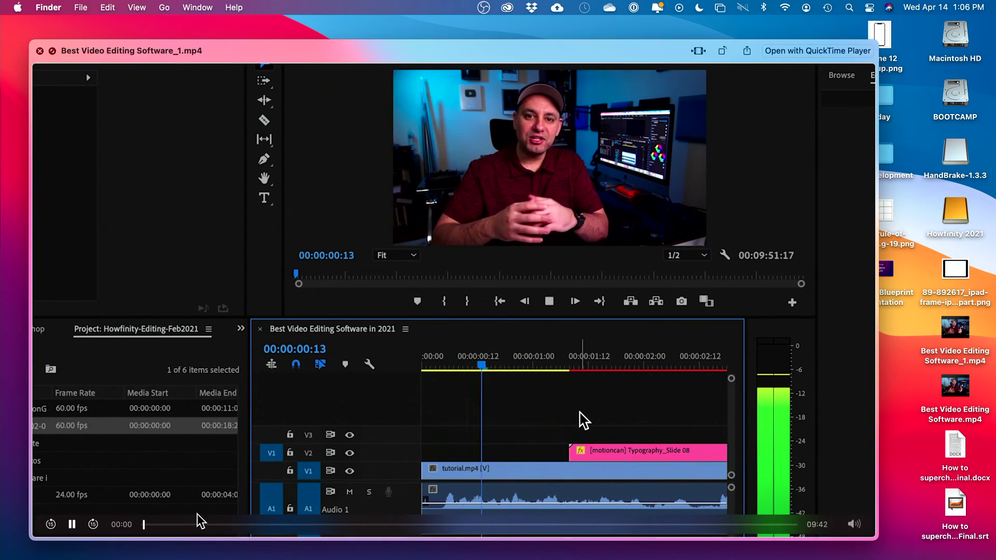
- Scrub to a later moment in the Quick Look preview, then close it
mouse_move(178, 525)
mouse_down()
mouse_move(762, 525)
mouse_move(776, 544)
mouse_move(703, 525)
mouse_up()
key(space)
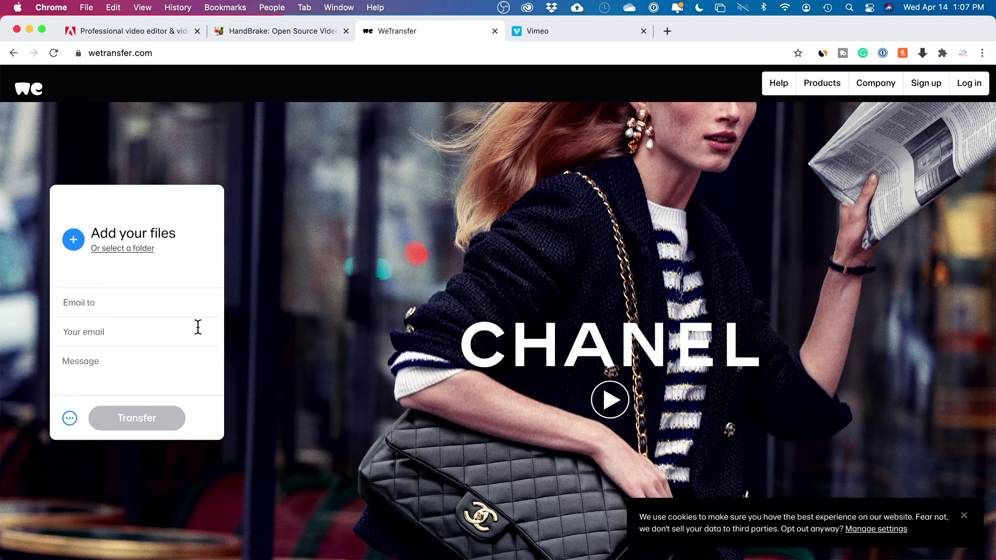
- Check WeTransfer's Pro-only expiry and password options, collapse them, and go to Vimeo's upload page
click(71, 419)
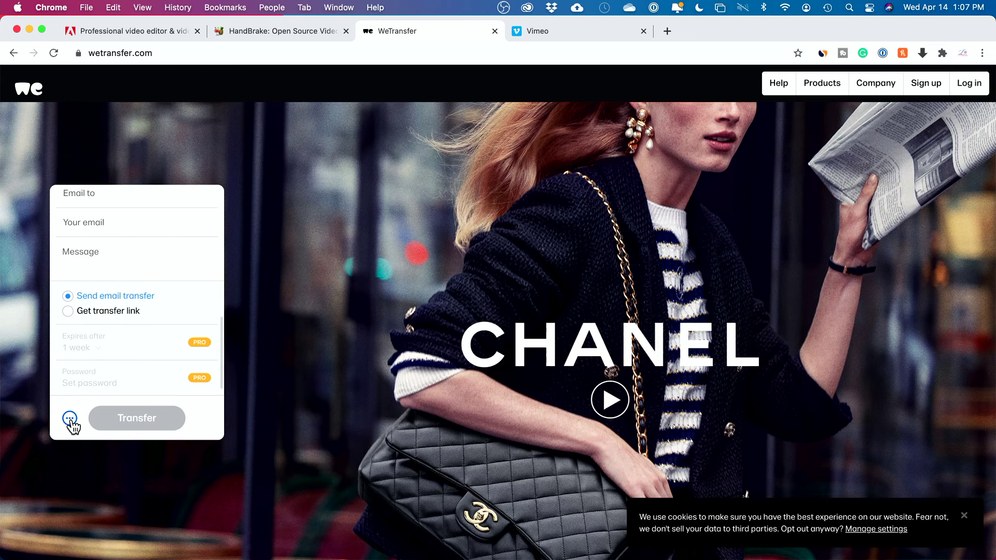
click(82, 346)
click(71, 420)
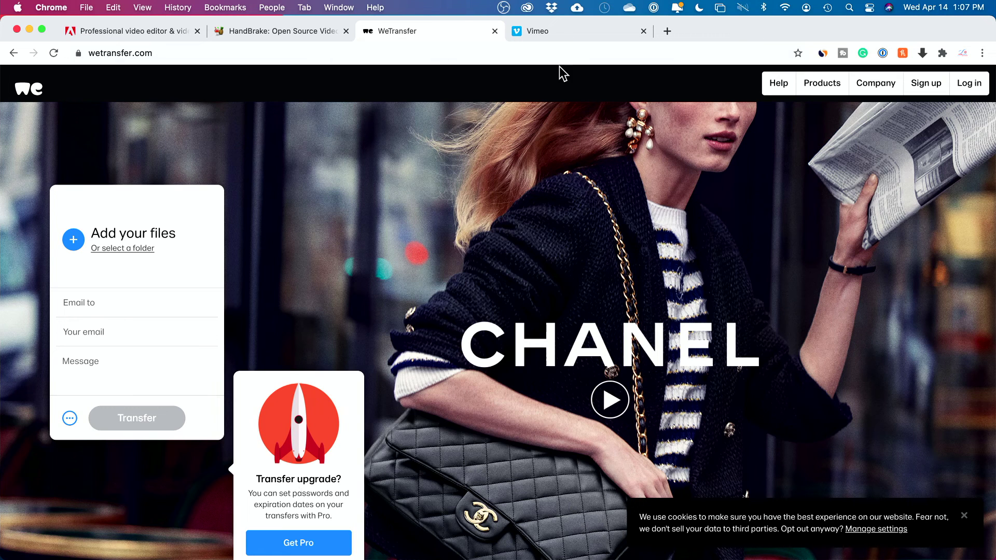
click(559, 34)
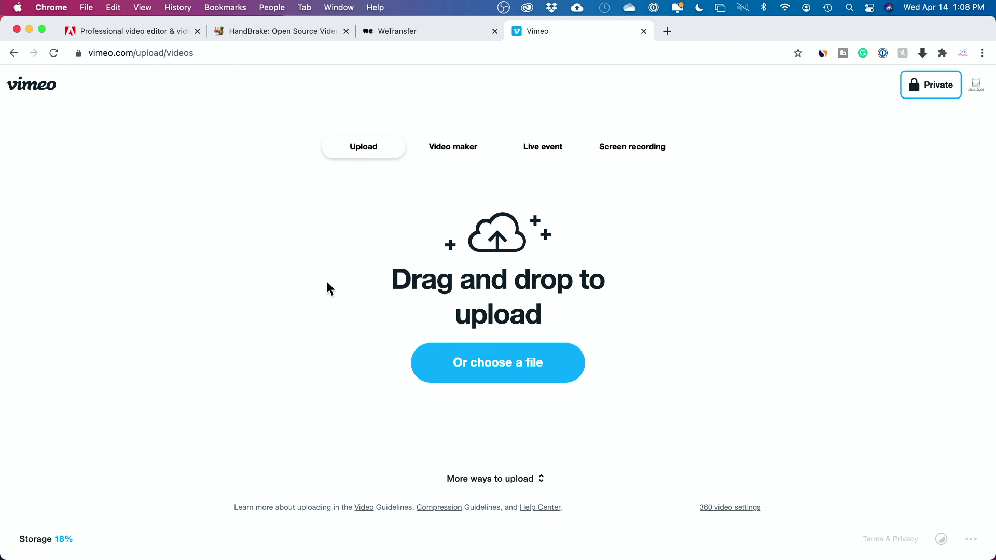
- Switch through the WeTransfer, Vimeo and Adobe Premiere Pro tabs, ending on handbrake.fr
click(439, 40)
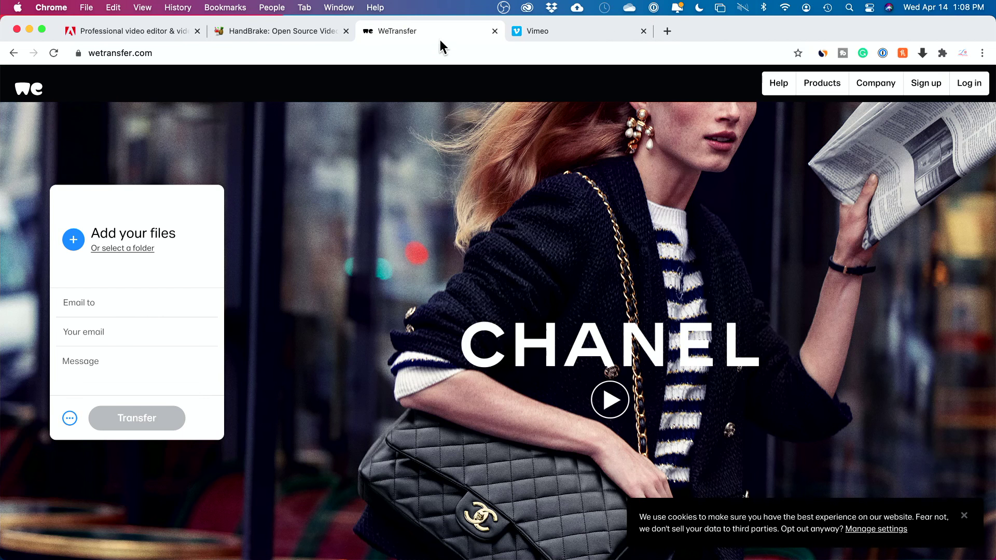
click(549, 34)
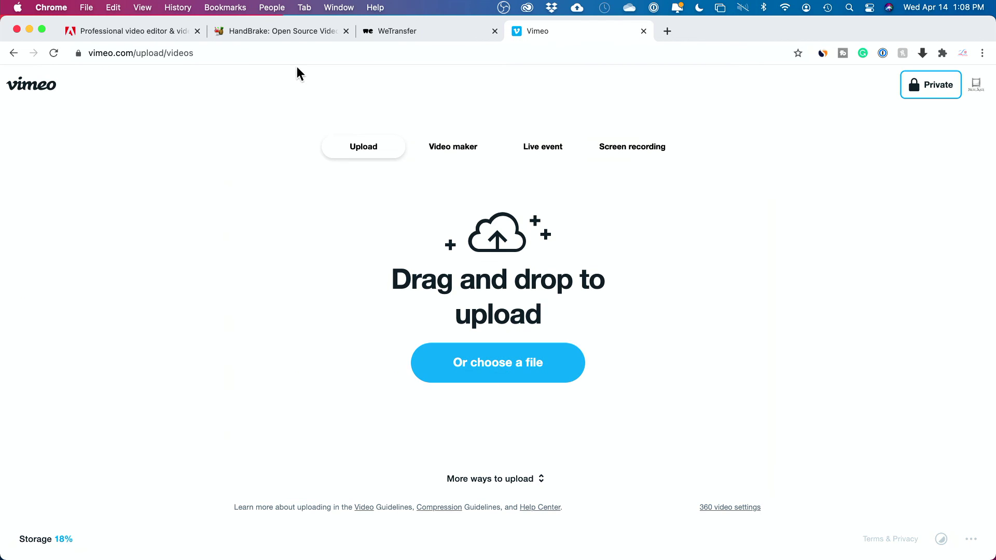
click(126, 30)
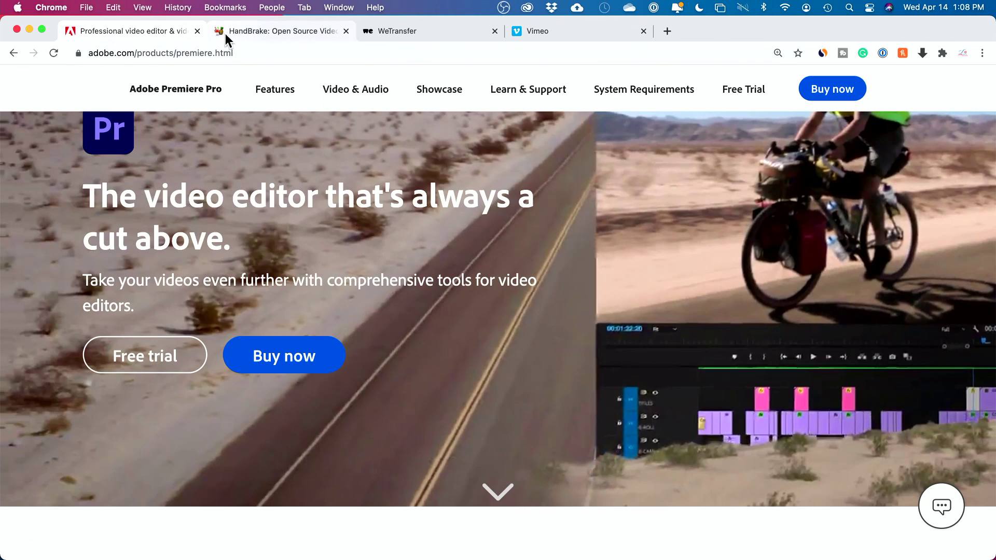
click(244, 32)
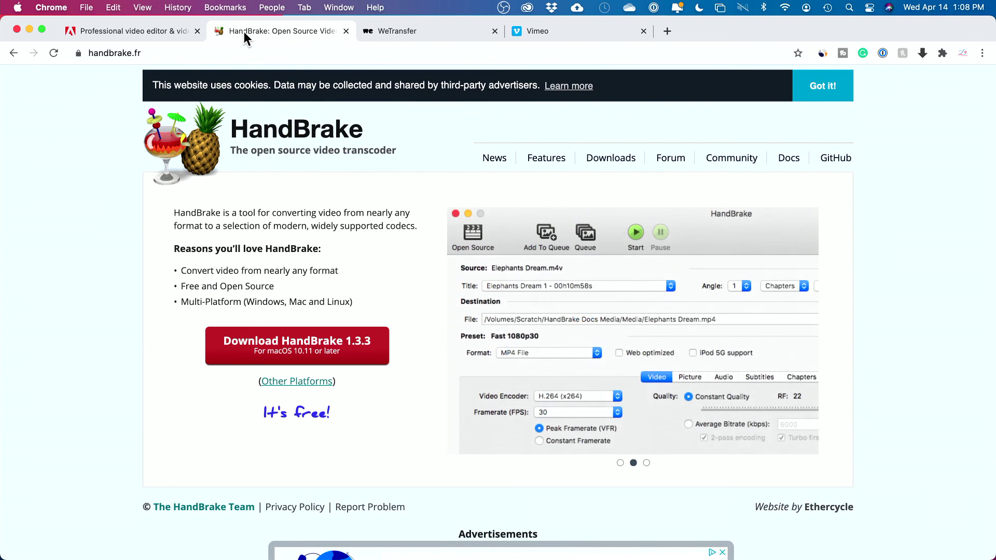